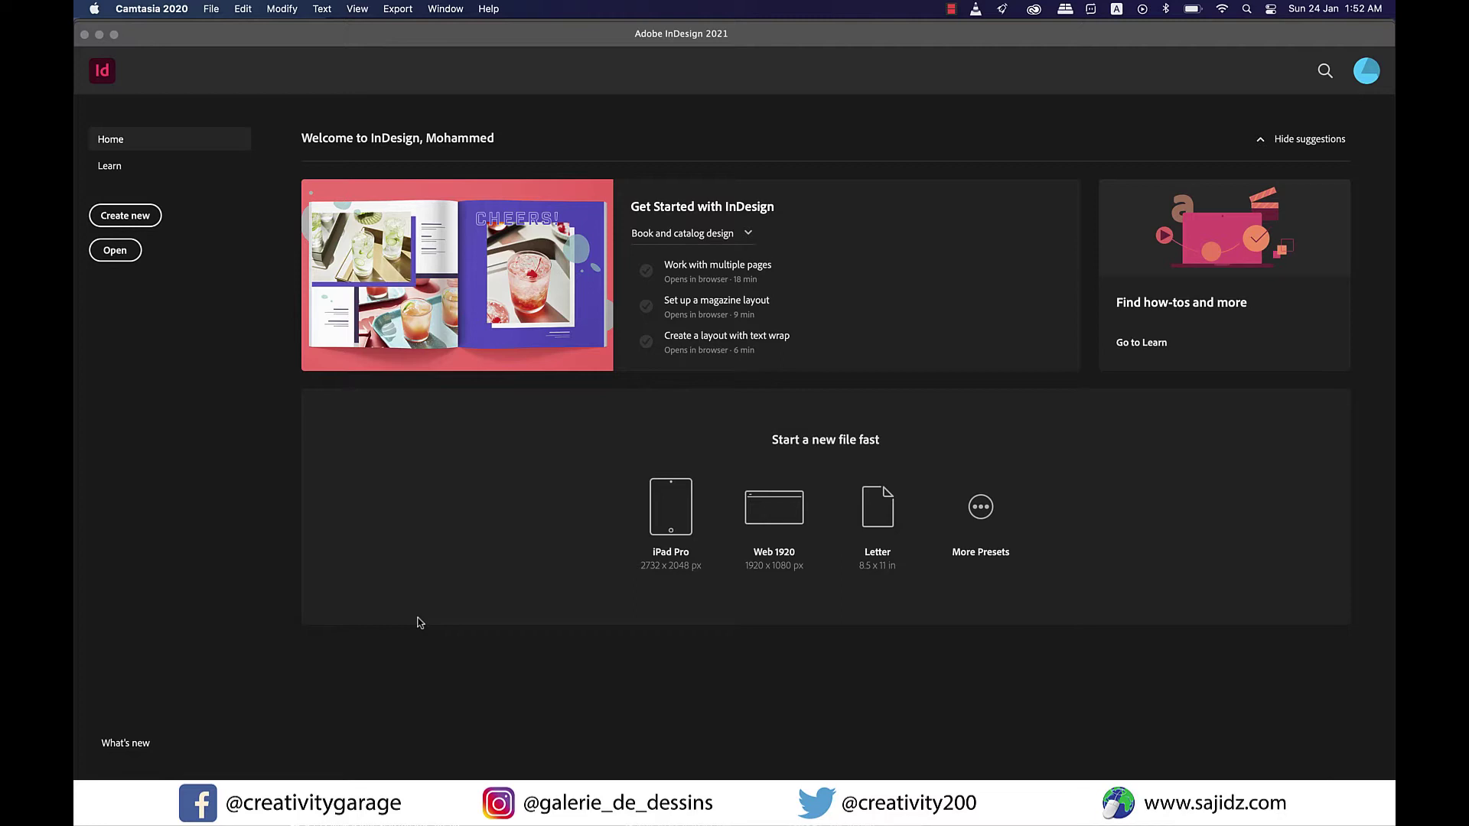
# Step: Bring InDesign to the front on its Home screen with the Letter preset available
pyautogui.click(881, 544)
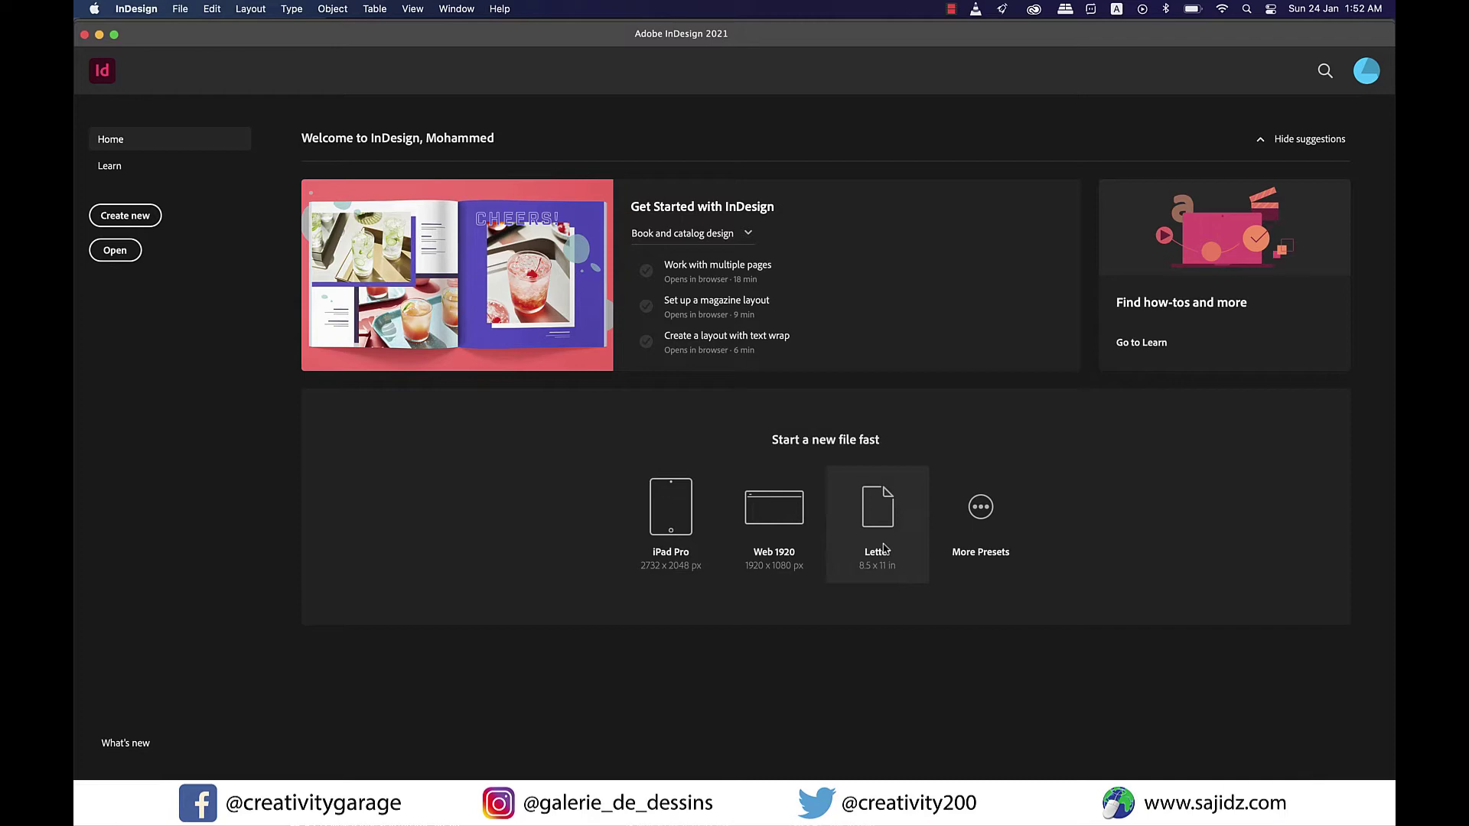
# Step: Create a new Letter document and draw a closed triangle with the Pen tool, nudged down the page
pyautogui.click(883, 548)
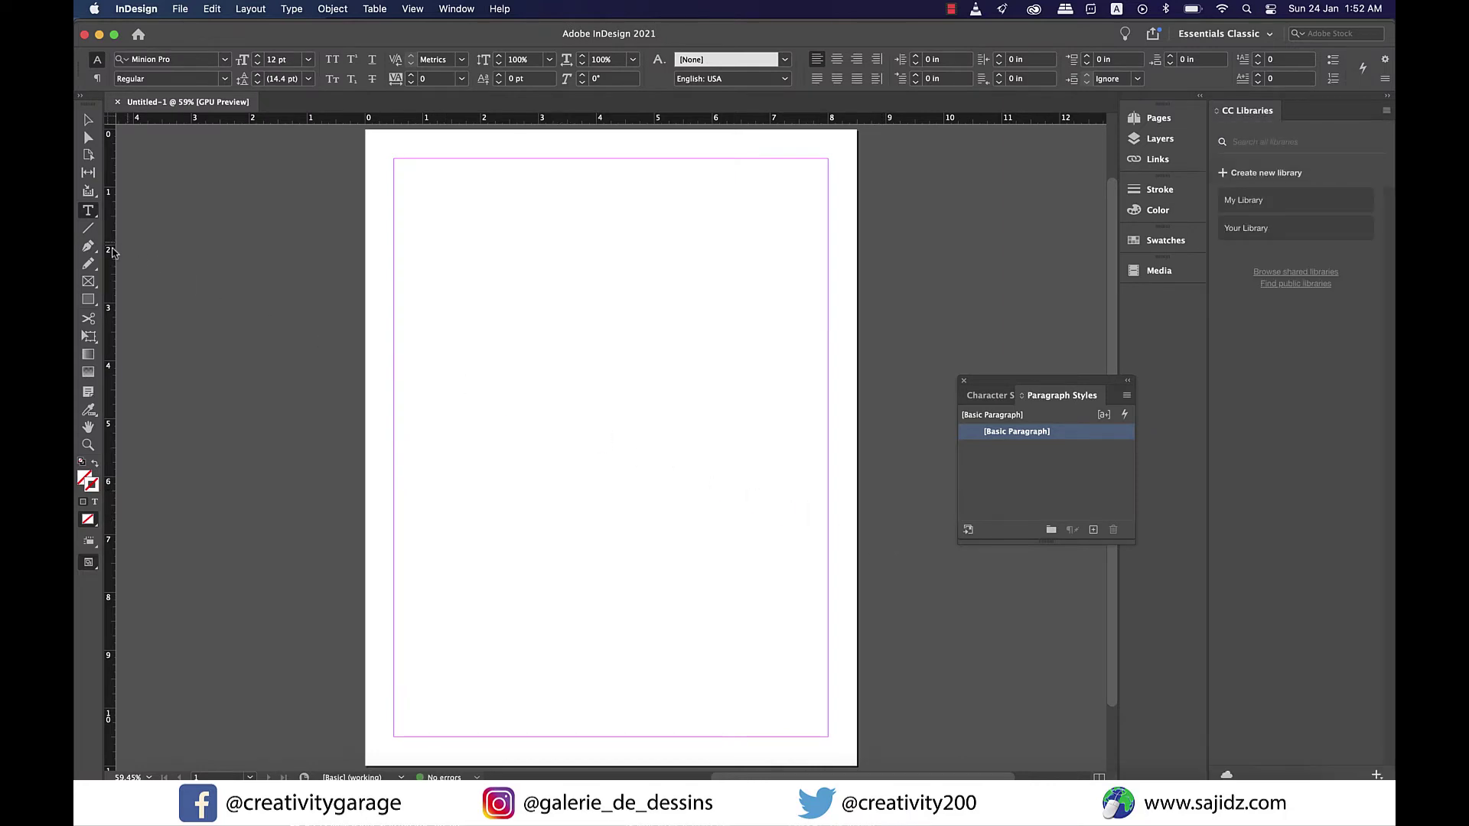
pyautogui.click(88, 246)
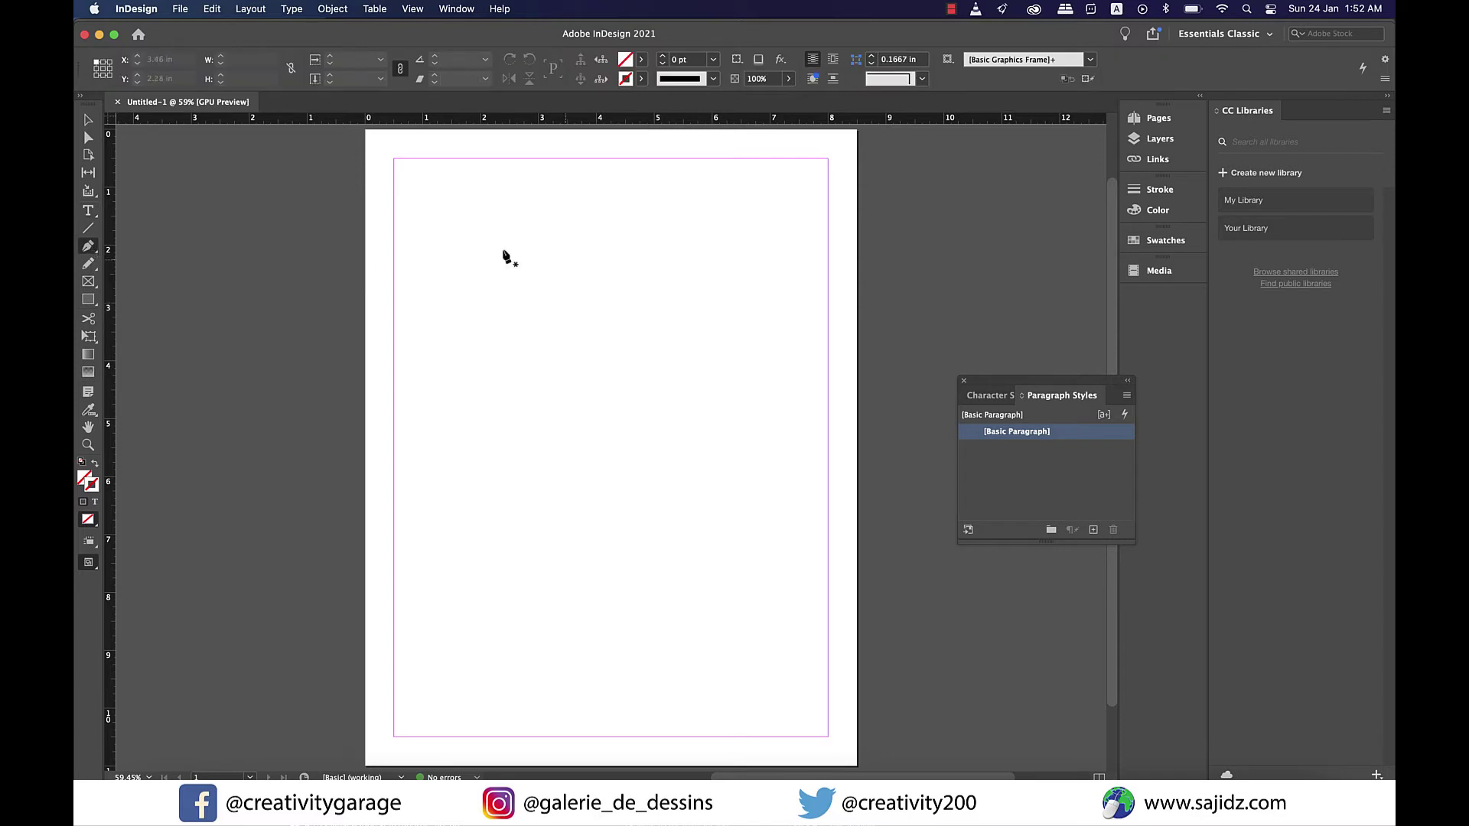
pyautogui.click(569, 249)
pyautogui.click(472, 344)
pyautogui.click(659, 344)
pyautogui.click(570, 249)
pyautogui.press('v')
pyautogui.moveTo(525, 321); pyautogui.dragTo(583, 390)
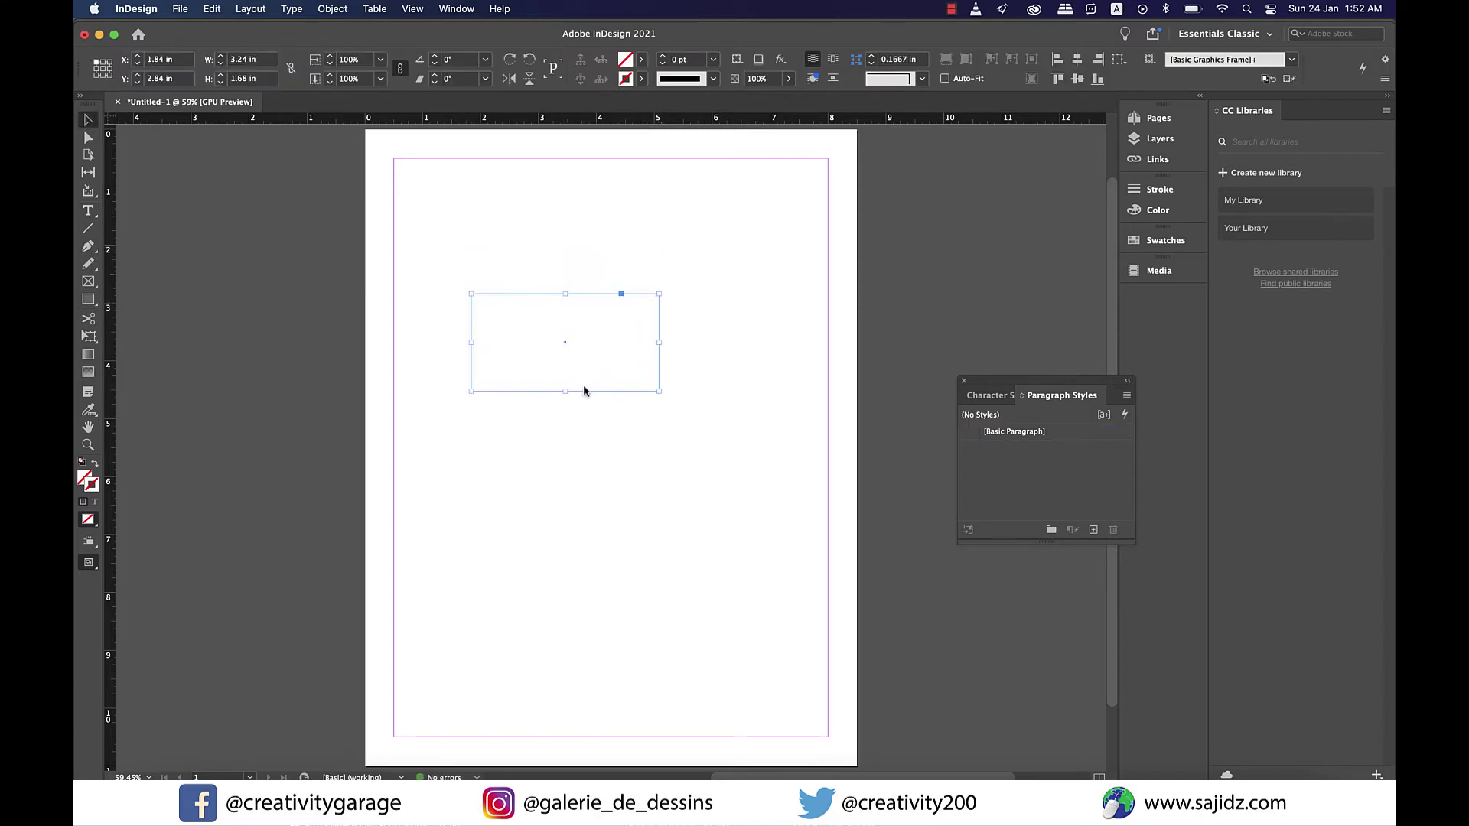
# Step: Give the triangle a 2 pt outline and a magenta fill
pyautogui.click(713, 59)
pyautogui.click(700, 139)
pyautogui.click(641, 59)
pyautogui.click(536, 185)
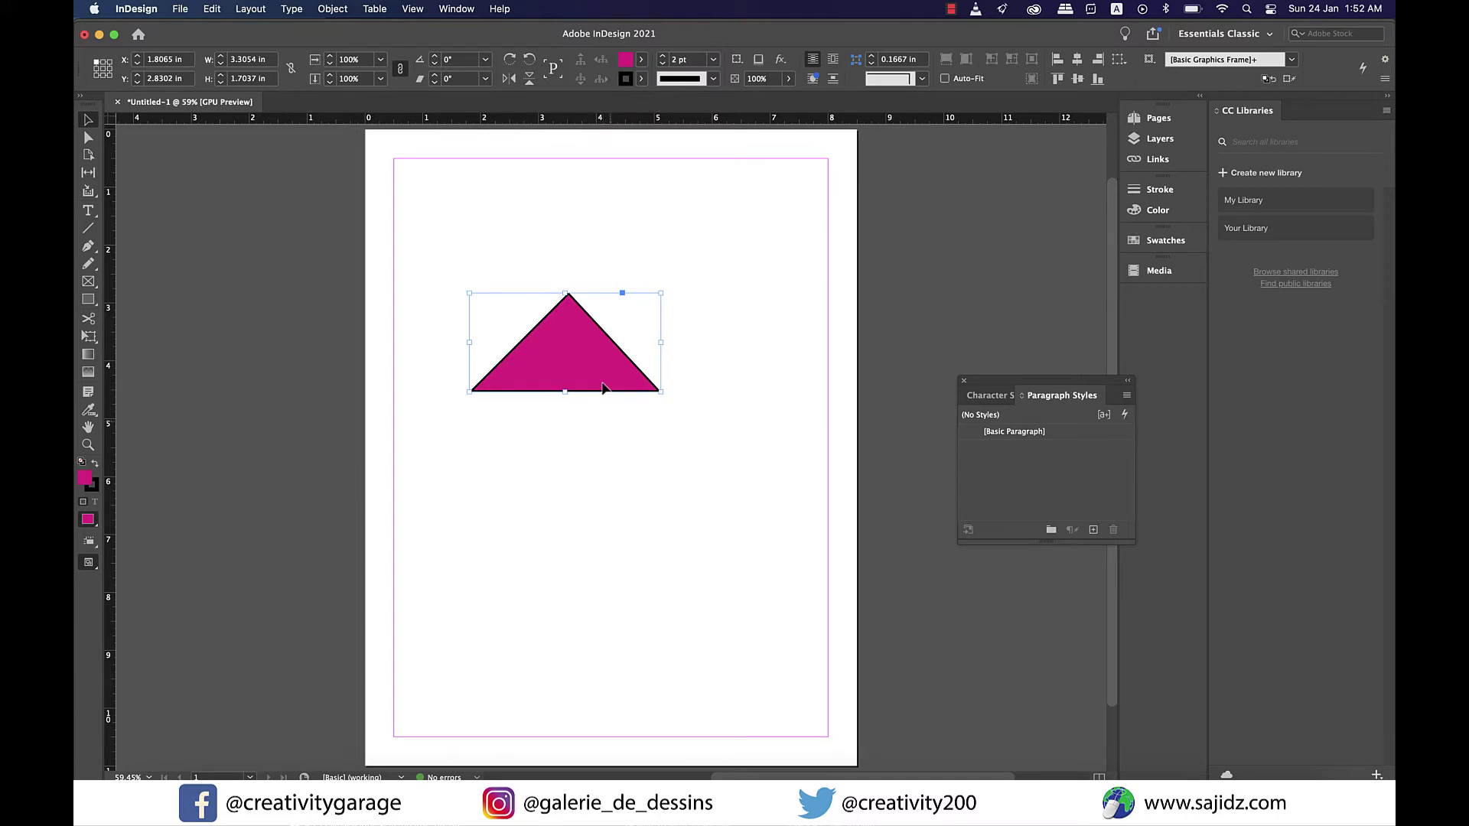
# Step: Bring up the CC Libraries panel from the Window menu
pyautogui.click(456, 9)
pyautogui.moveTo(495, 122)
pyautogui.press('Up')
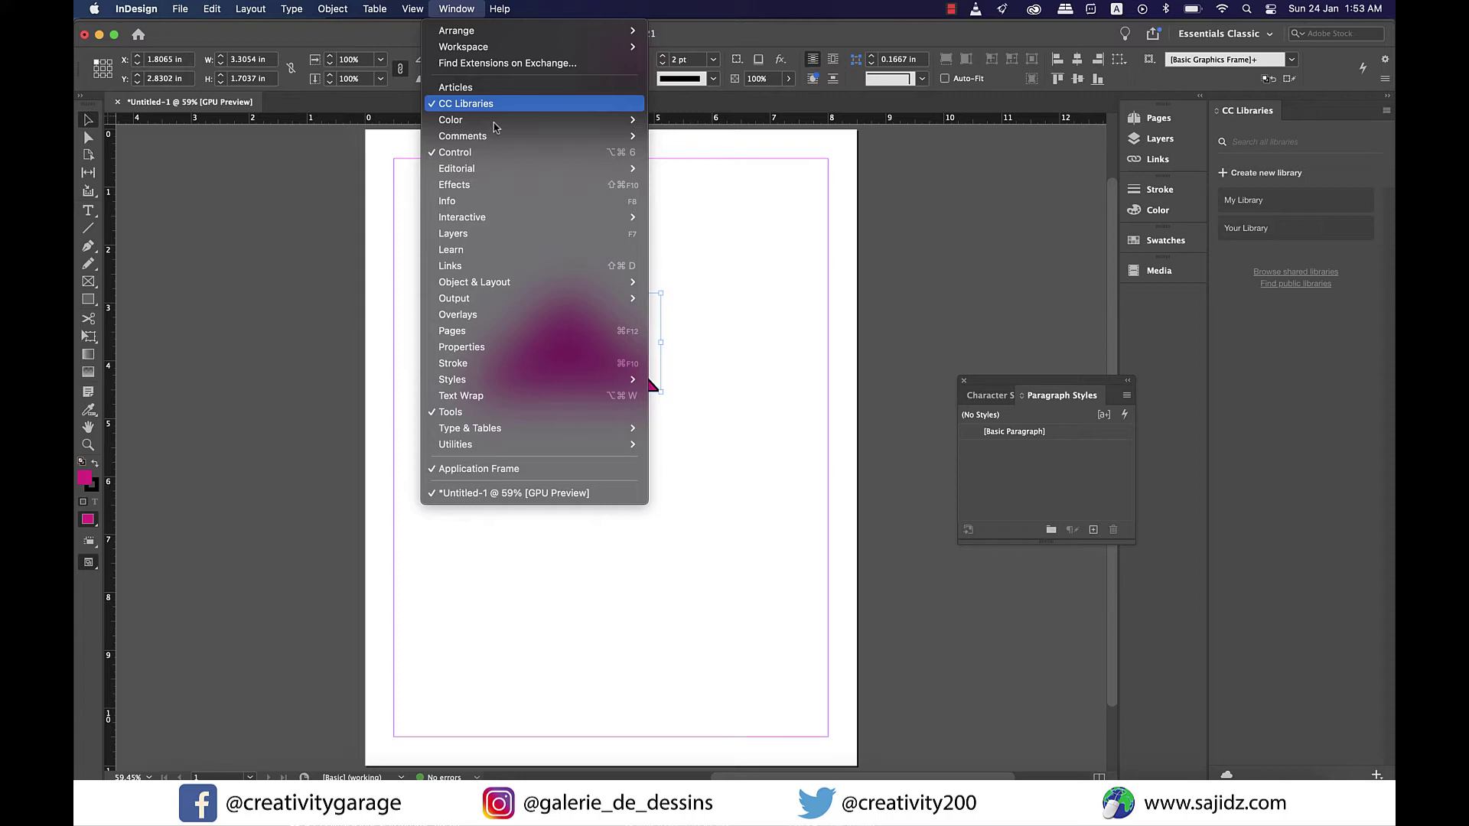
# Step: Create a library named Demo Client and drag the triangle into it as graphic Artwork 1
pyautogui.click(1310, 148)
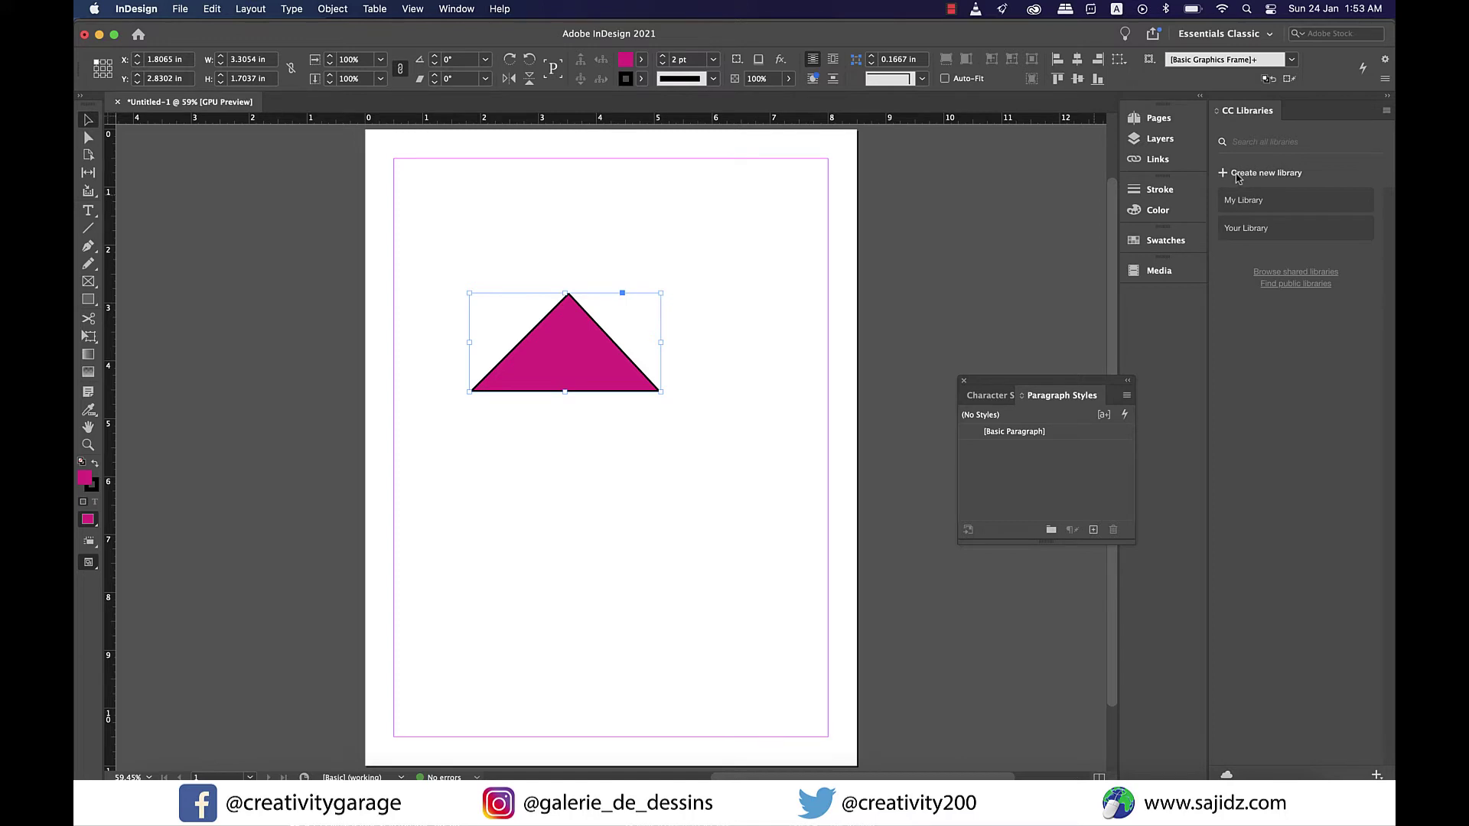
pyautogui.click(1237, 176)
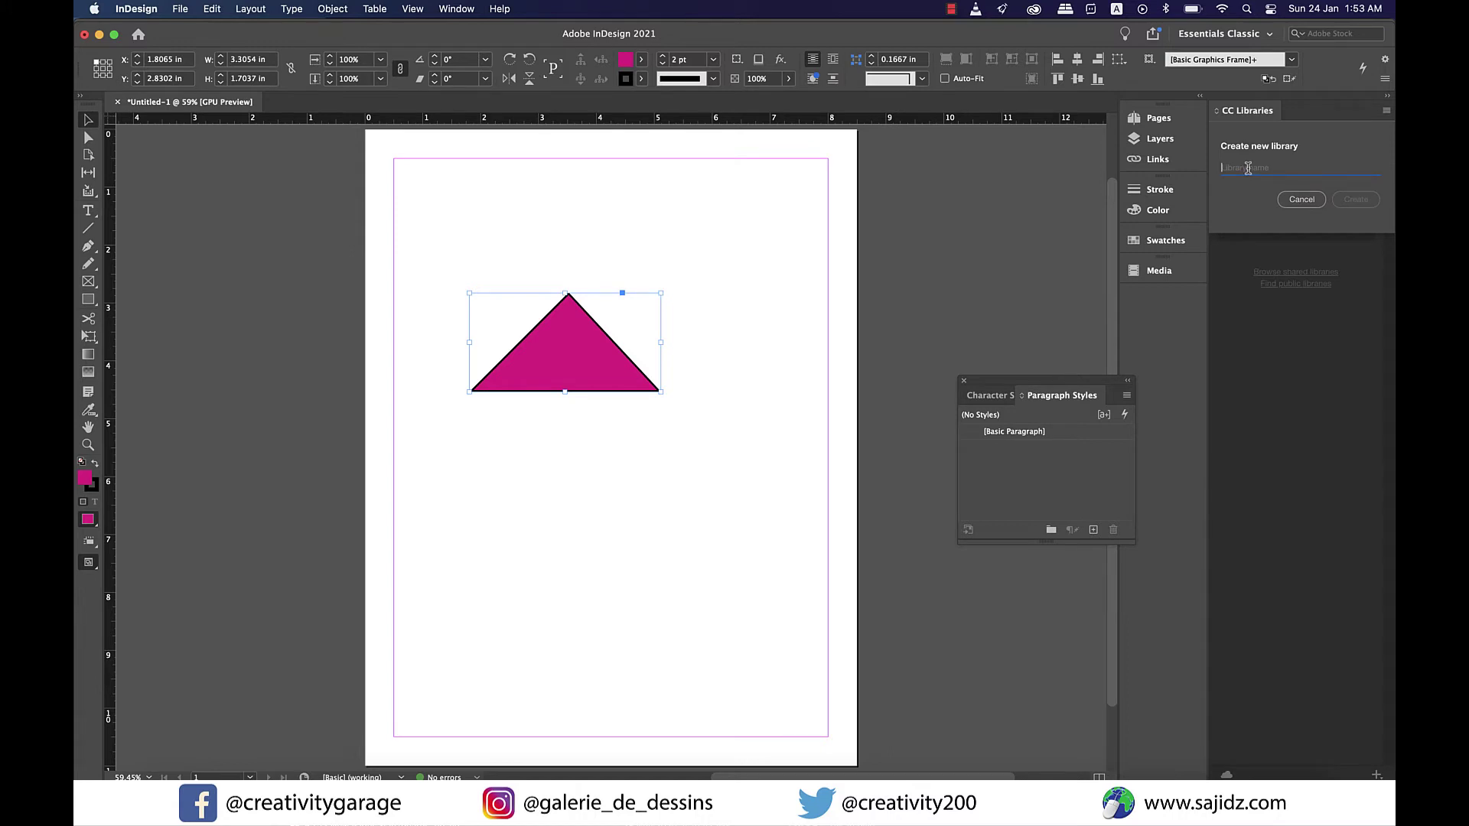
pyautogui.write('DE')
pyautogui.click(1348, 200)
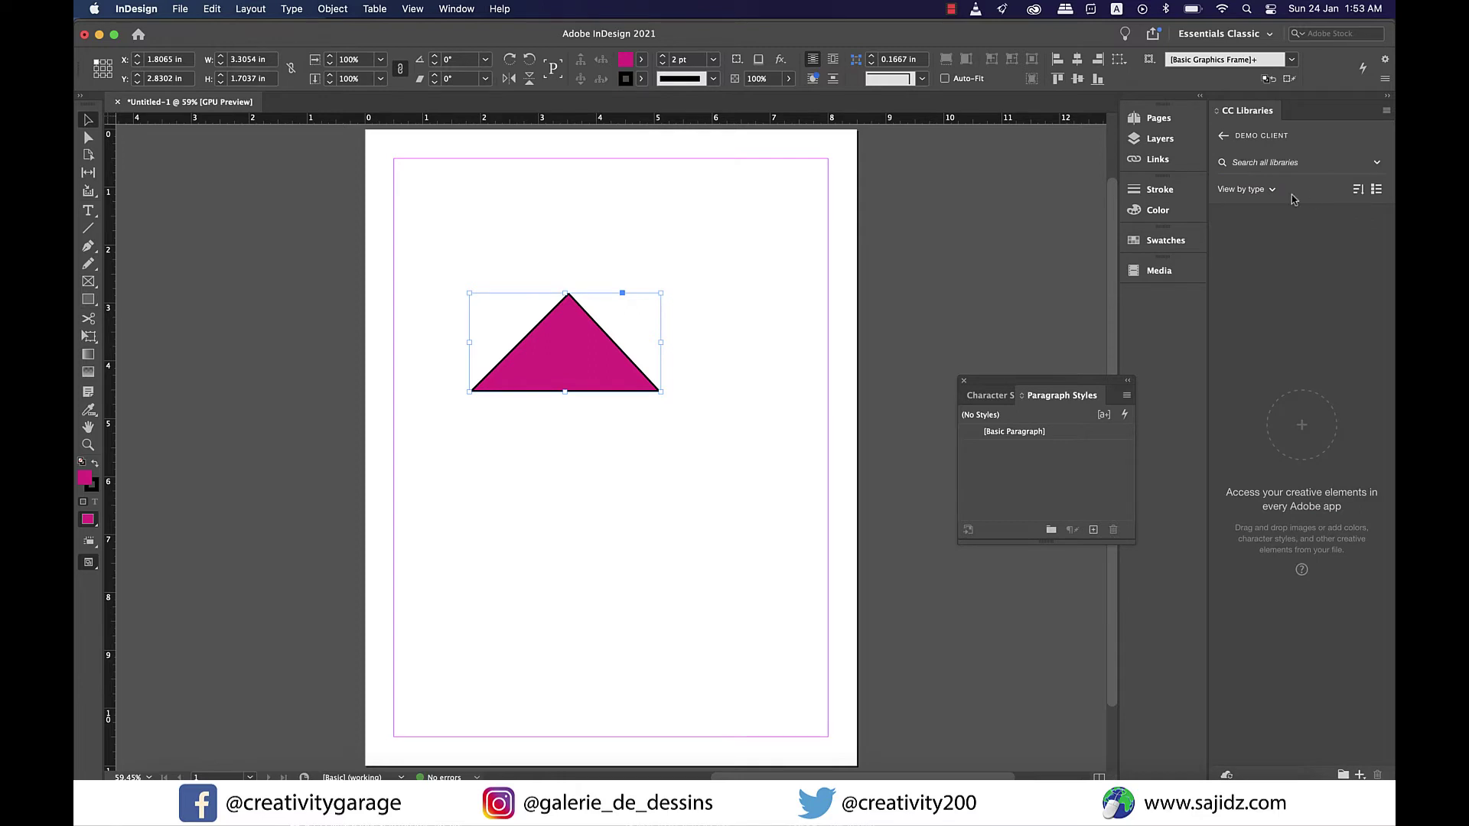
pyautogui.moveTo(566, 352); pyautogui.dragTo(1300, 475)
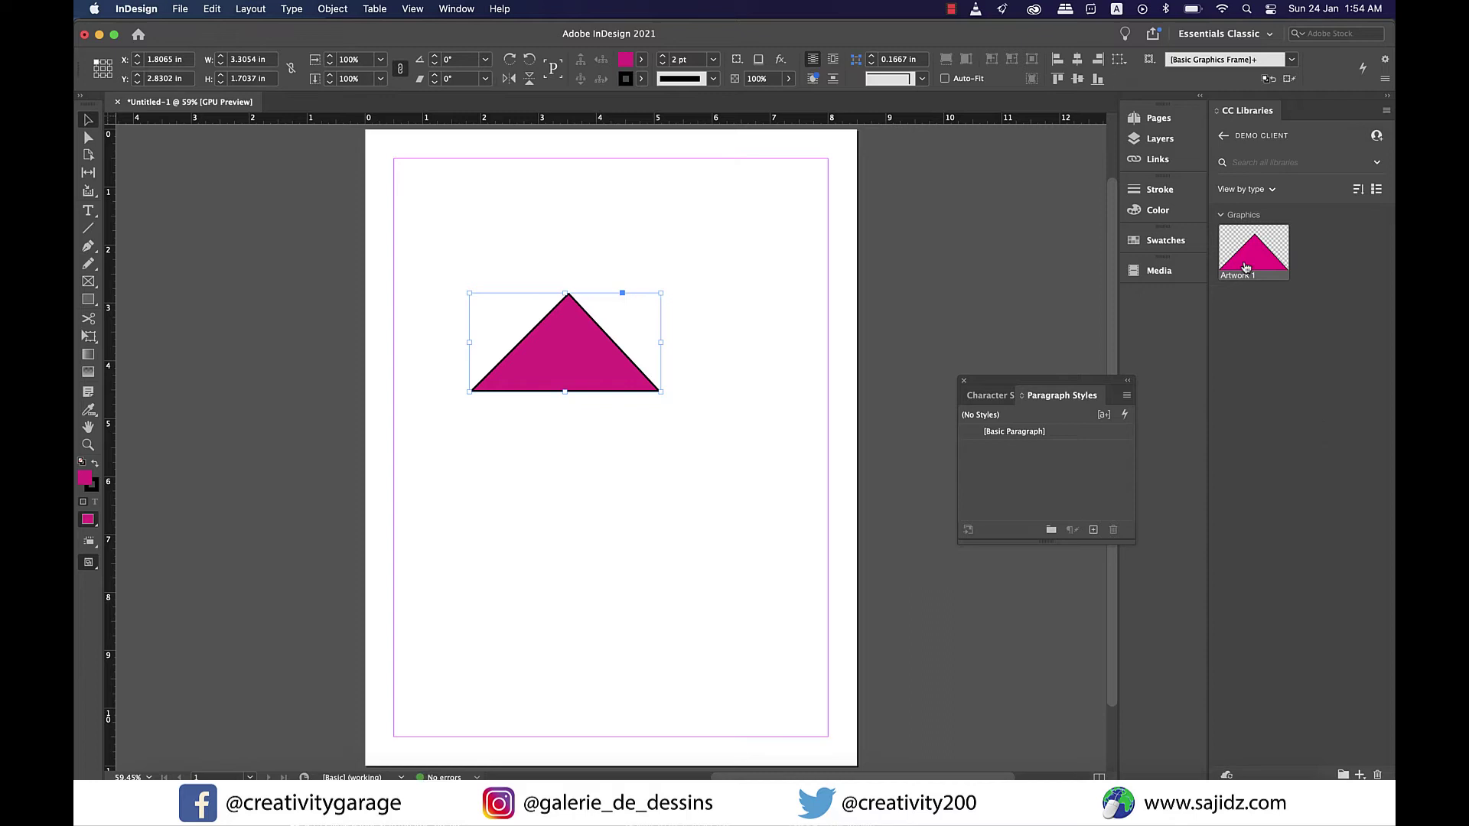
# Step: Position the triangle near the top-right of the page at X 4.52 in, Y 1.36 in
pyautogui.moveTo(1245, 267)
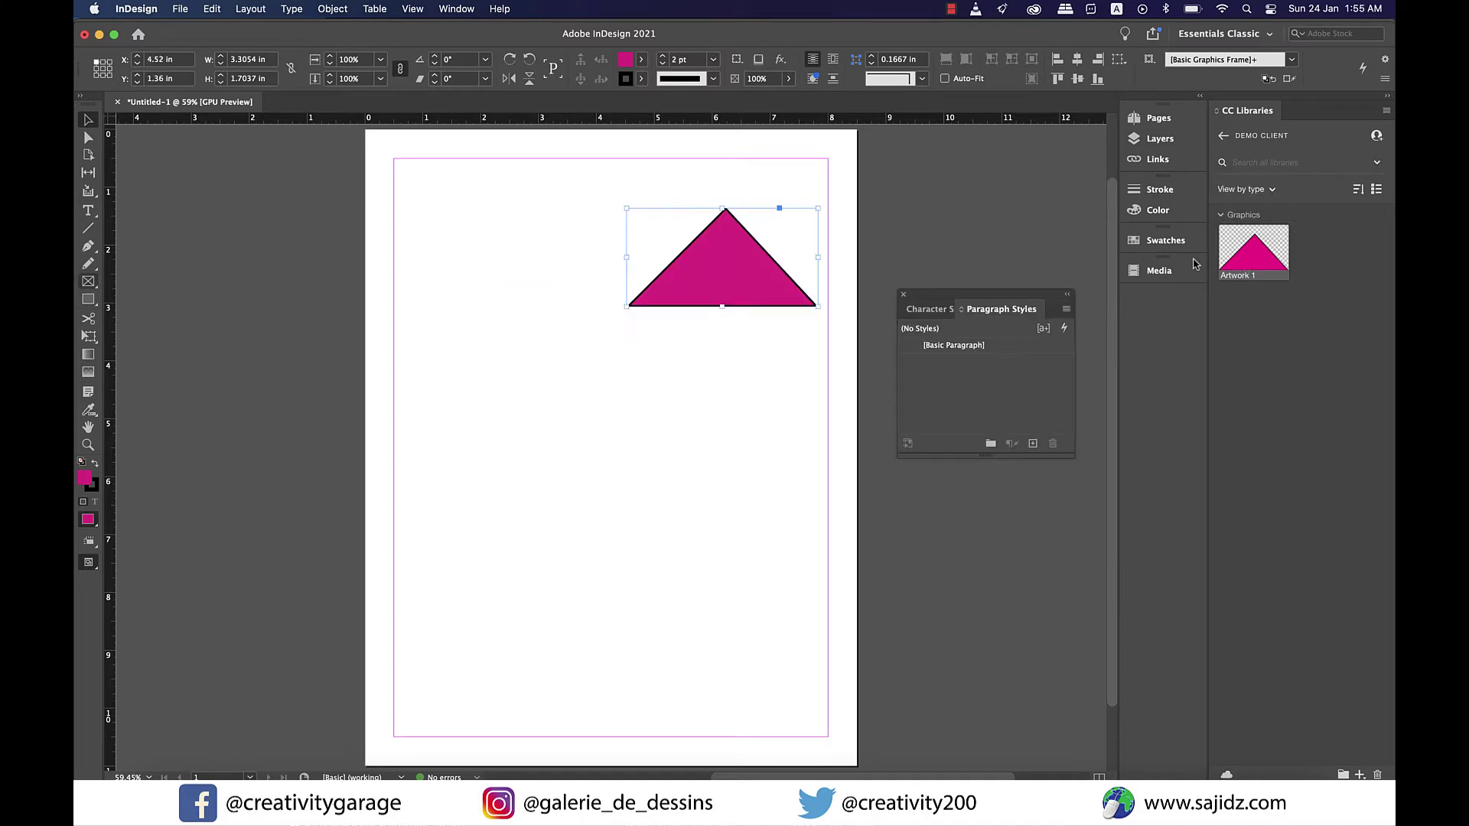
# Step: Draw a text frame down the left of the page and fill it with placeholder text
pyautogui.click(89, 211)
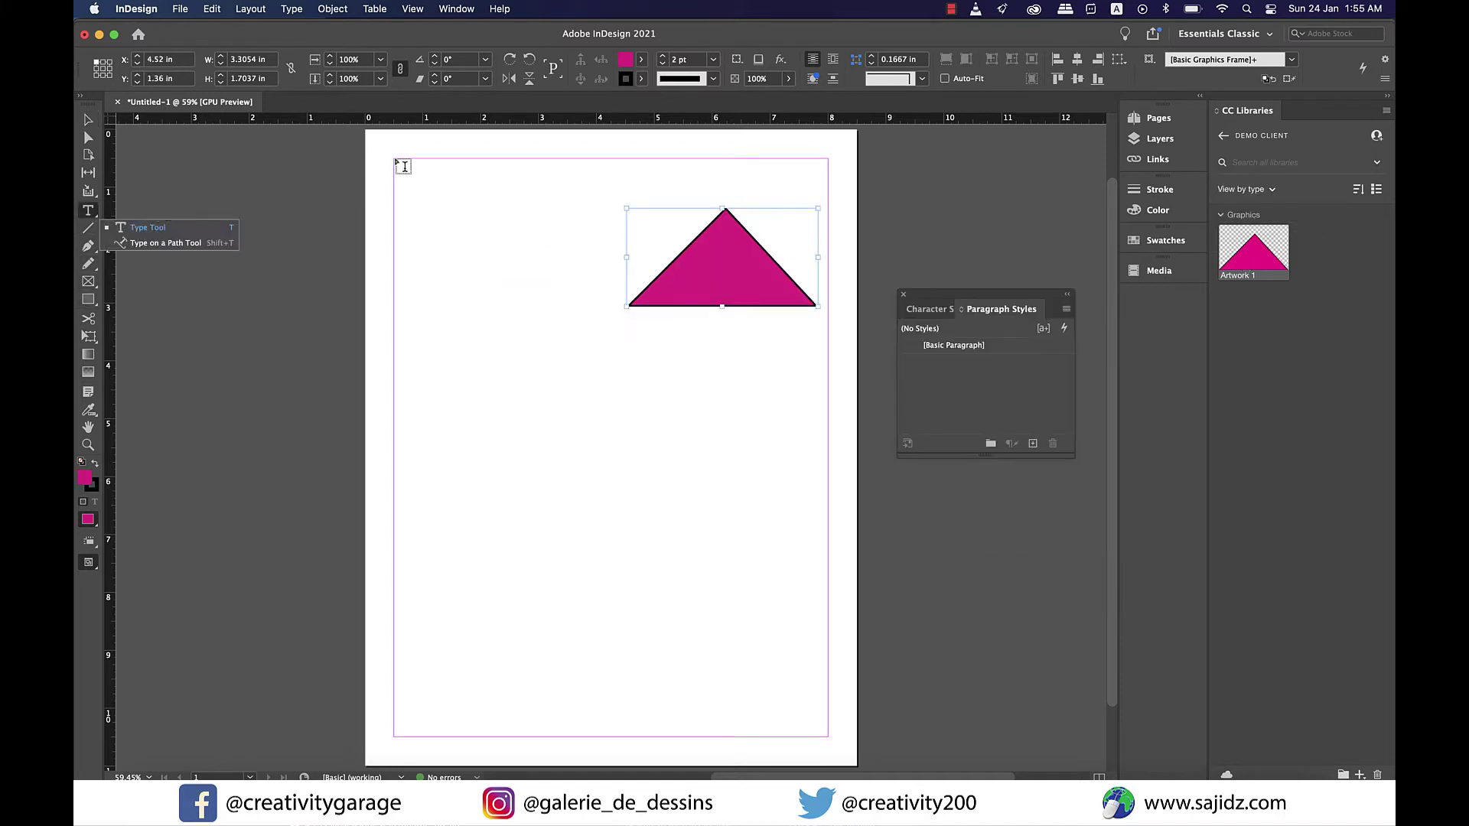
pyautogui.moveTo(393, 159); pyautogui.dragTo(617, 573)
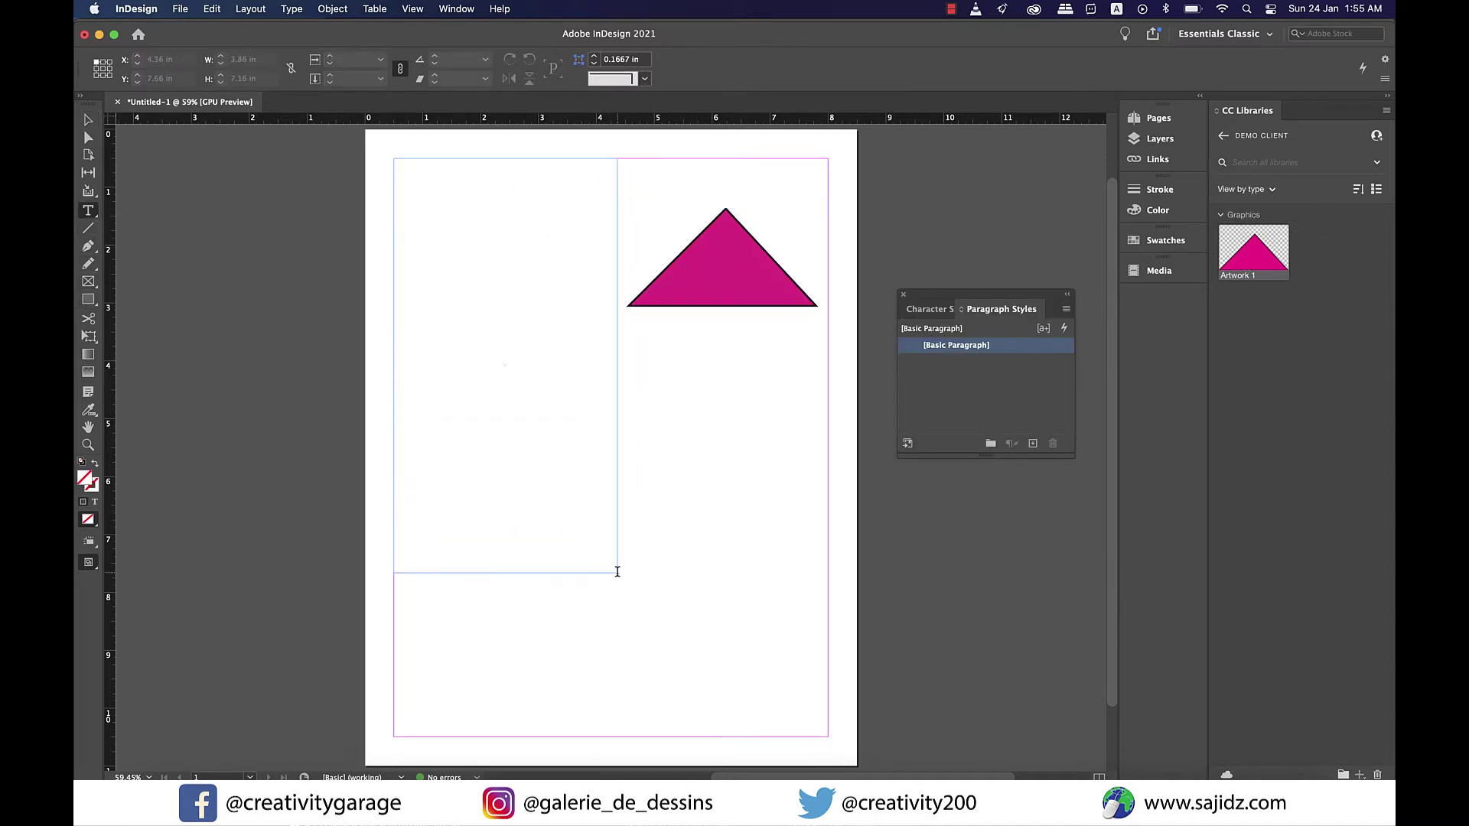
pyautogui.rightClick(423, 178)
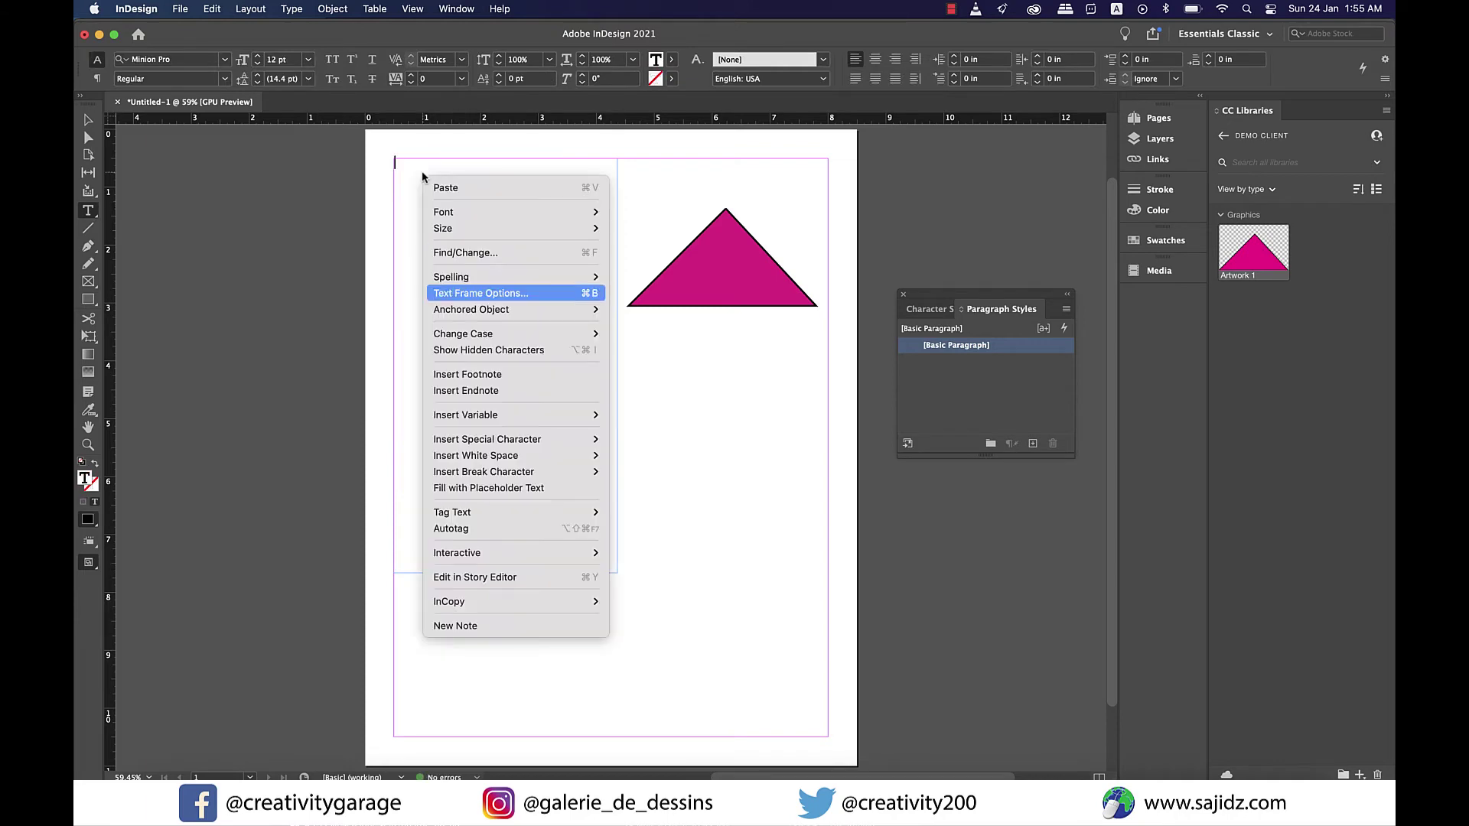
pyautogui.click(501, 488)
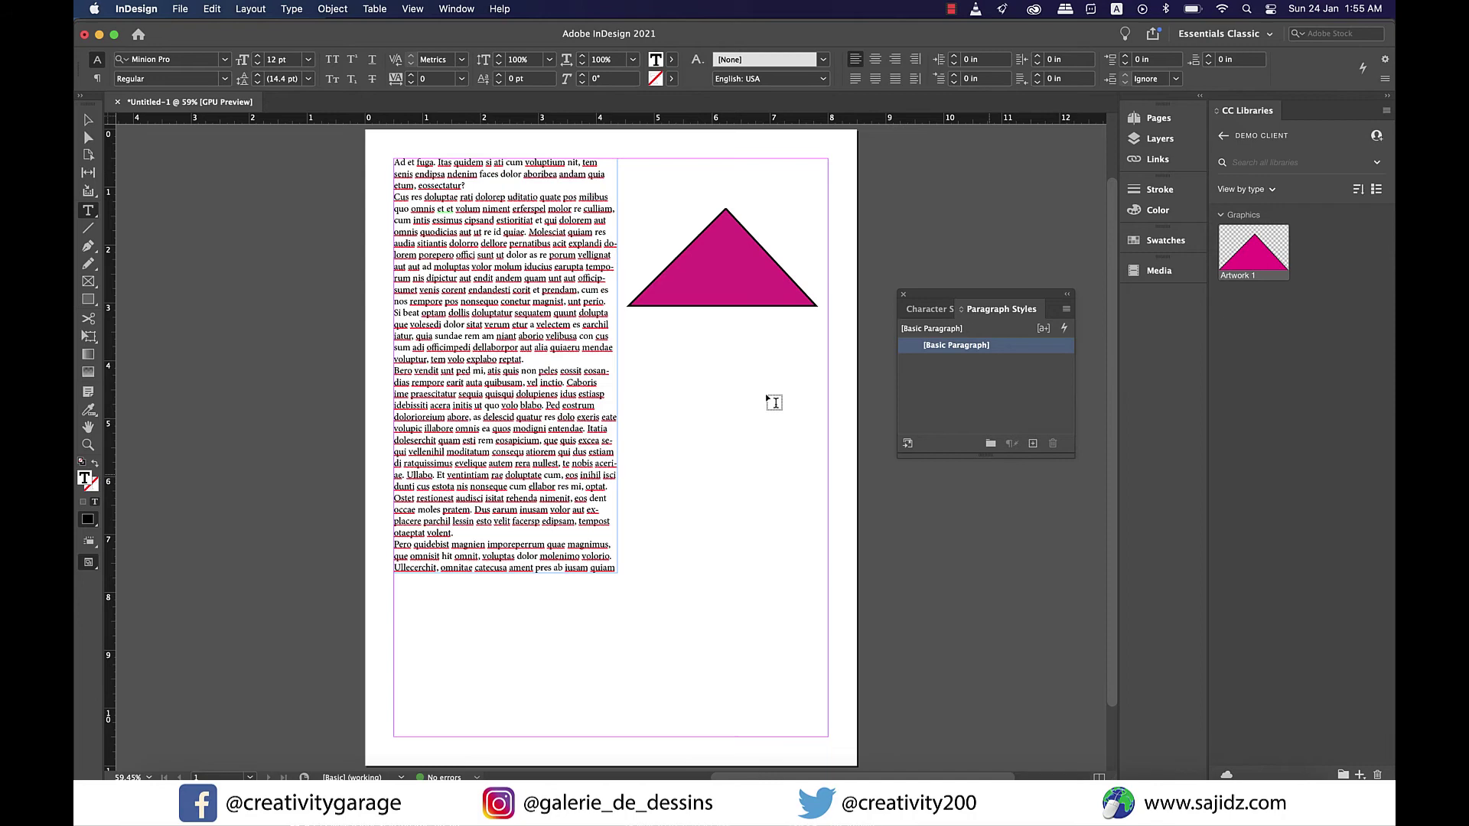
# Step: Create Paragraph Style 1 set to Poppins Bold with underline
pyautogui.click(1032, 443)
pyautogui.click(986, 364)
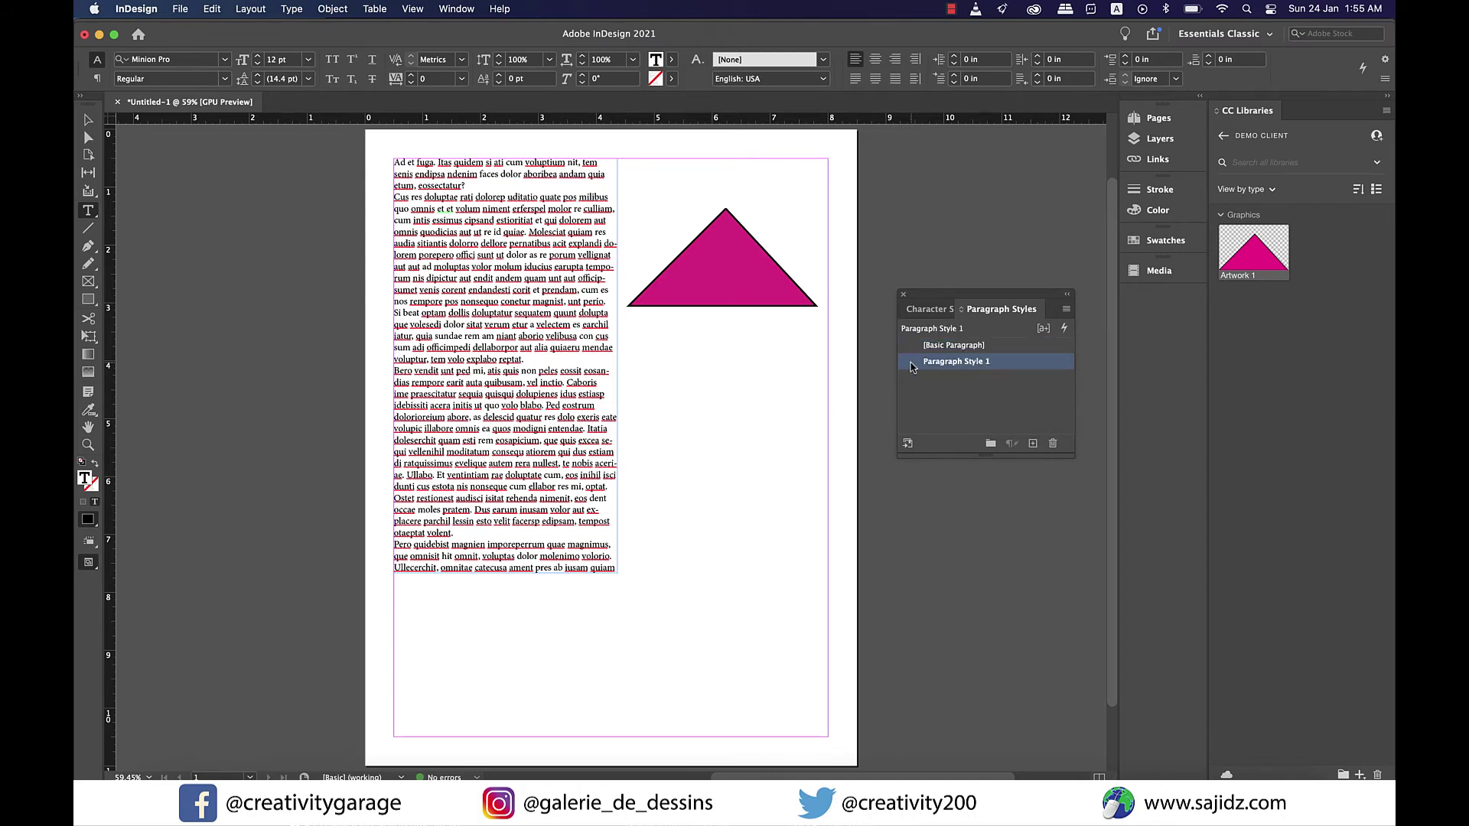
pyautogui.doubleClick(986, 364)
pyautogui.click(632, 199)
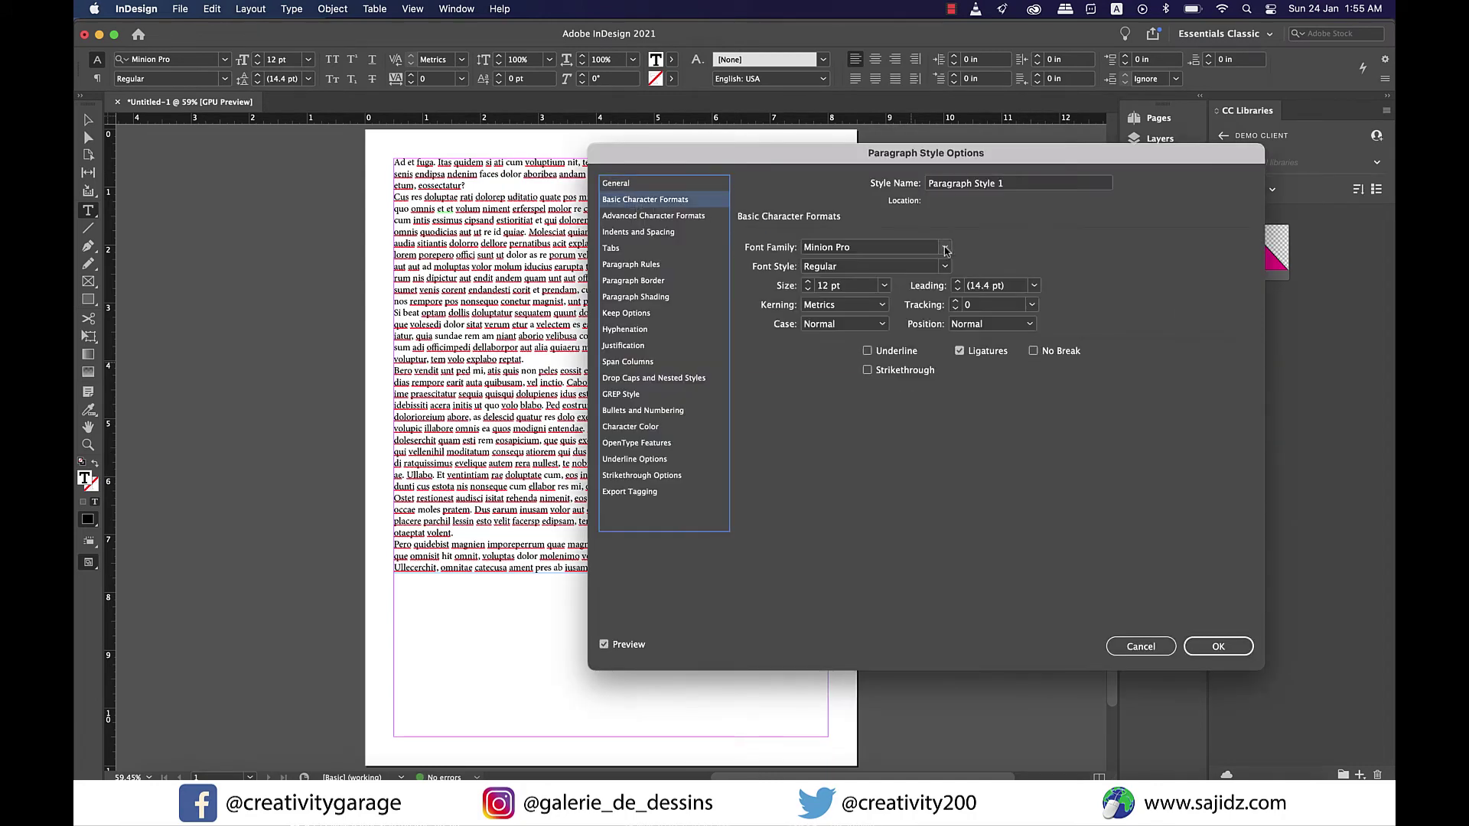
pyautogui.click(945, 247)
pyautogui.scroll(-20, 847, 559)
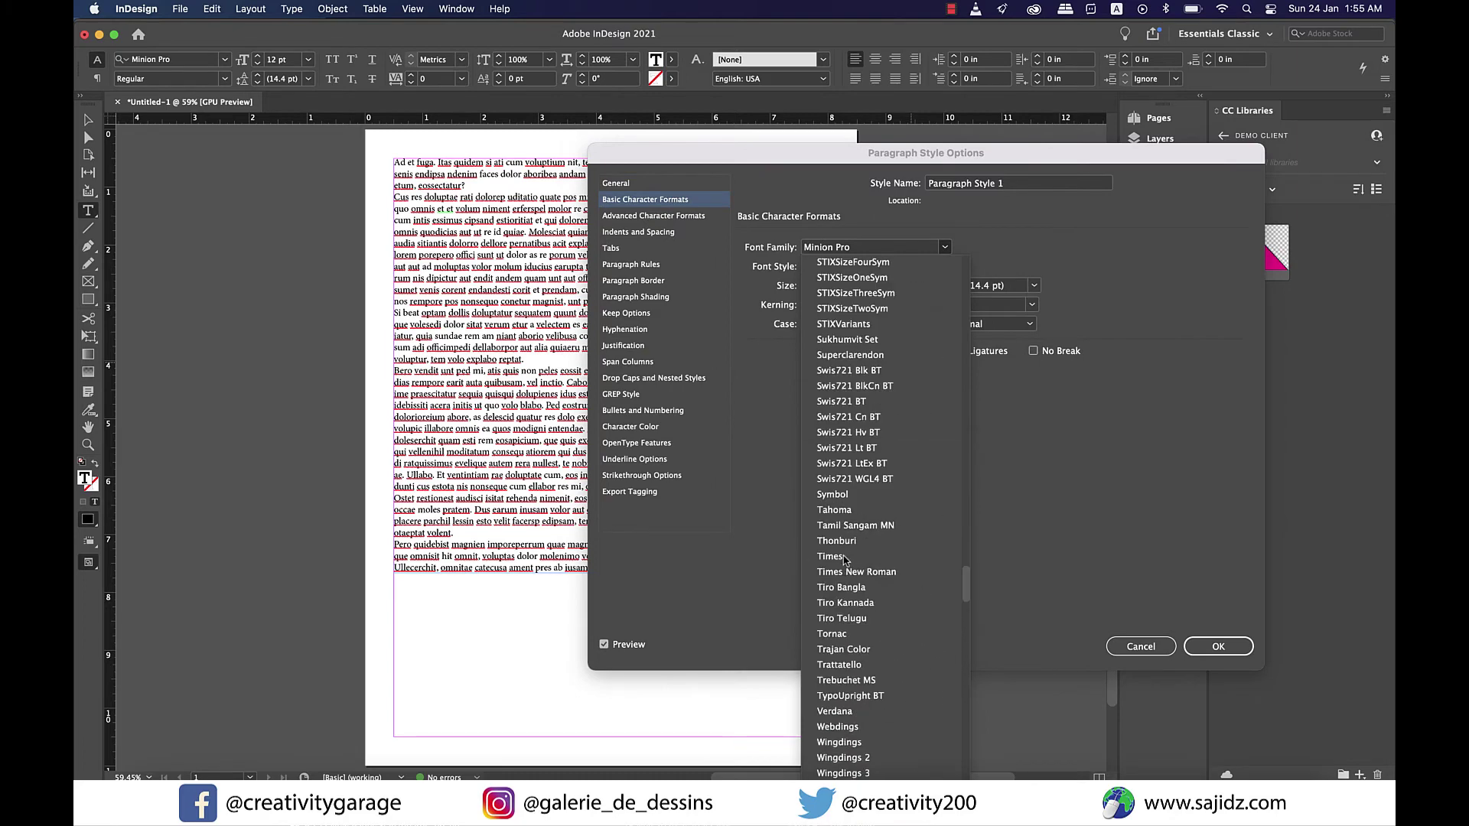
pyautogui.scroll(20, 866, 515)
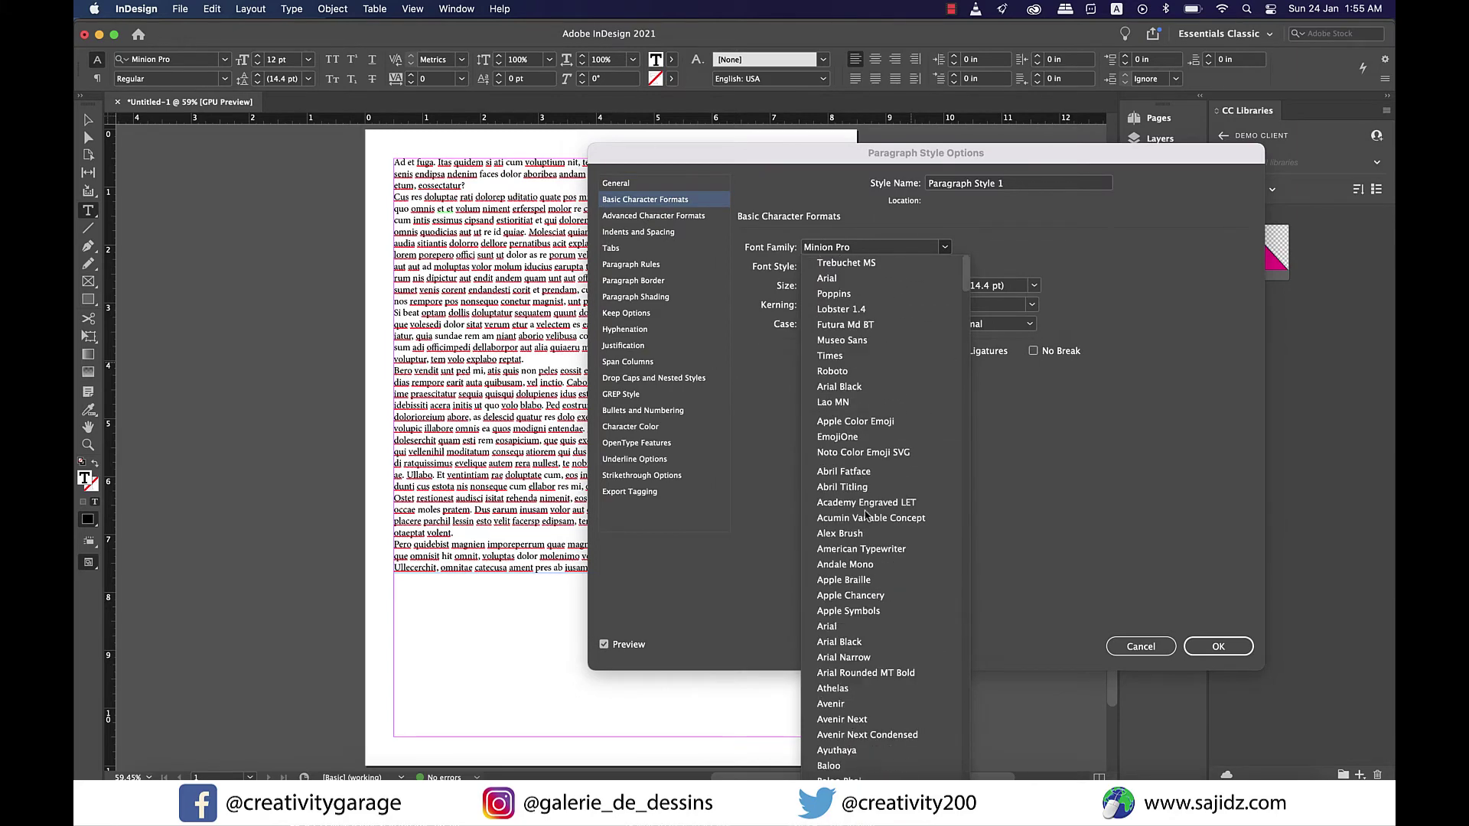
pyautogui.click(853, 278)
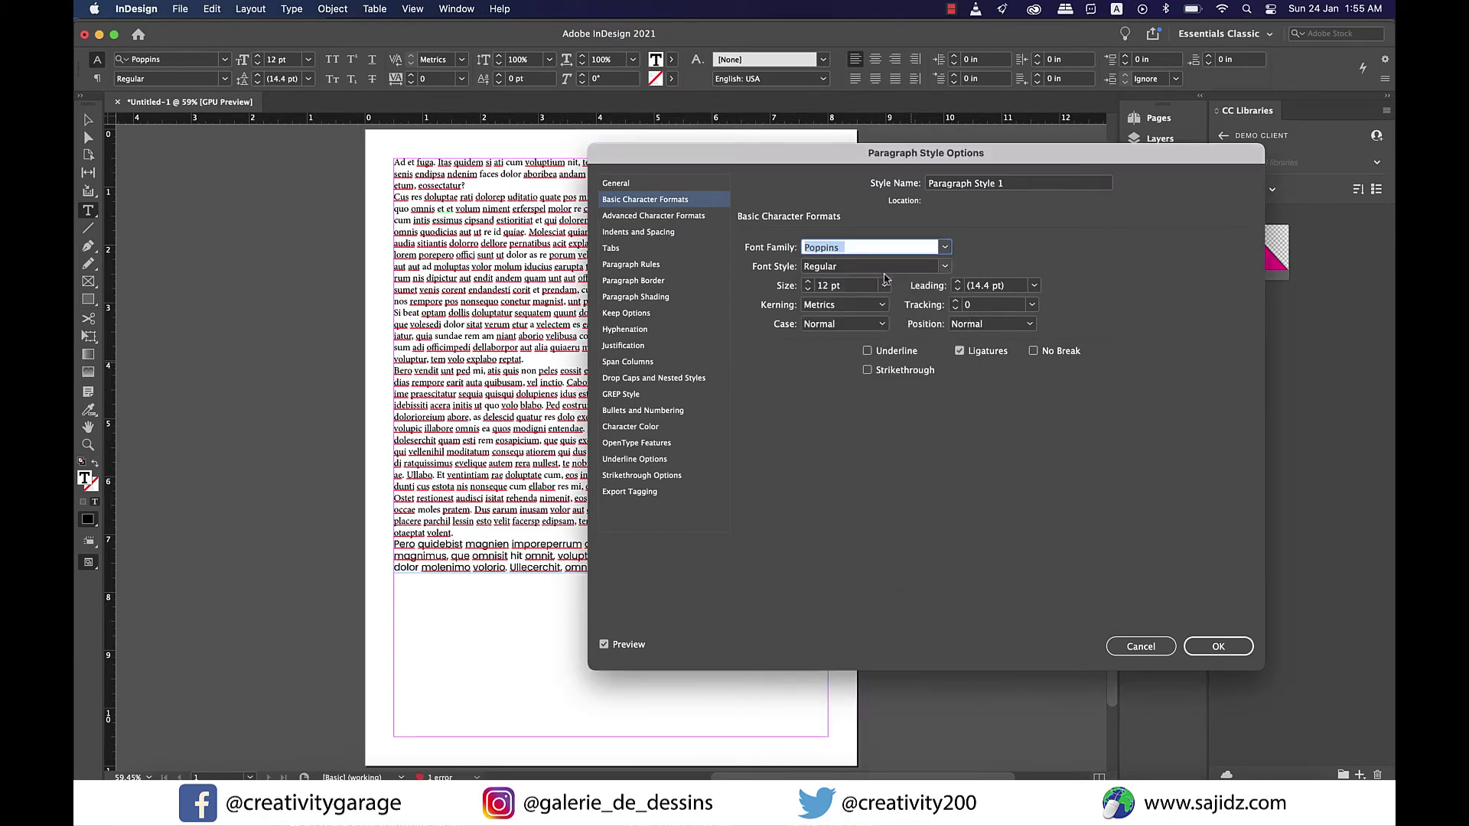
pyautogui.click(945, 266)
pyautogui.click(827, 467)
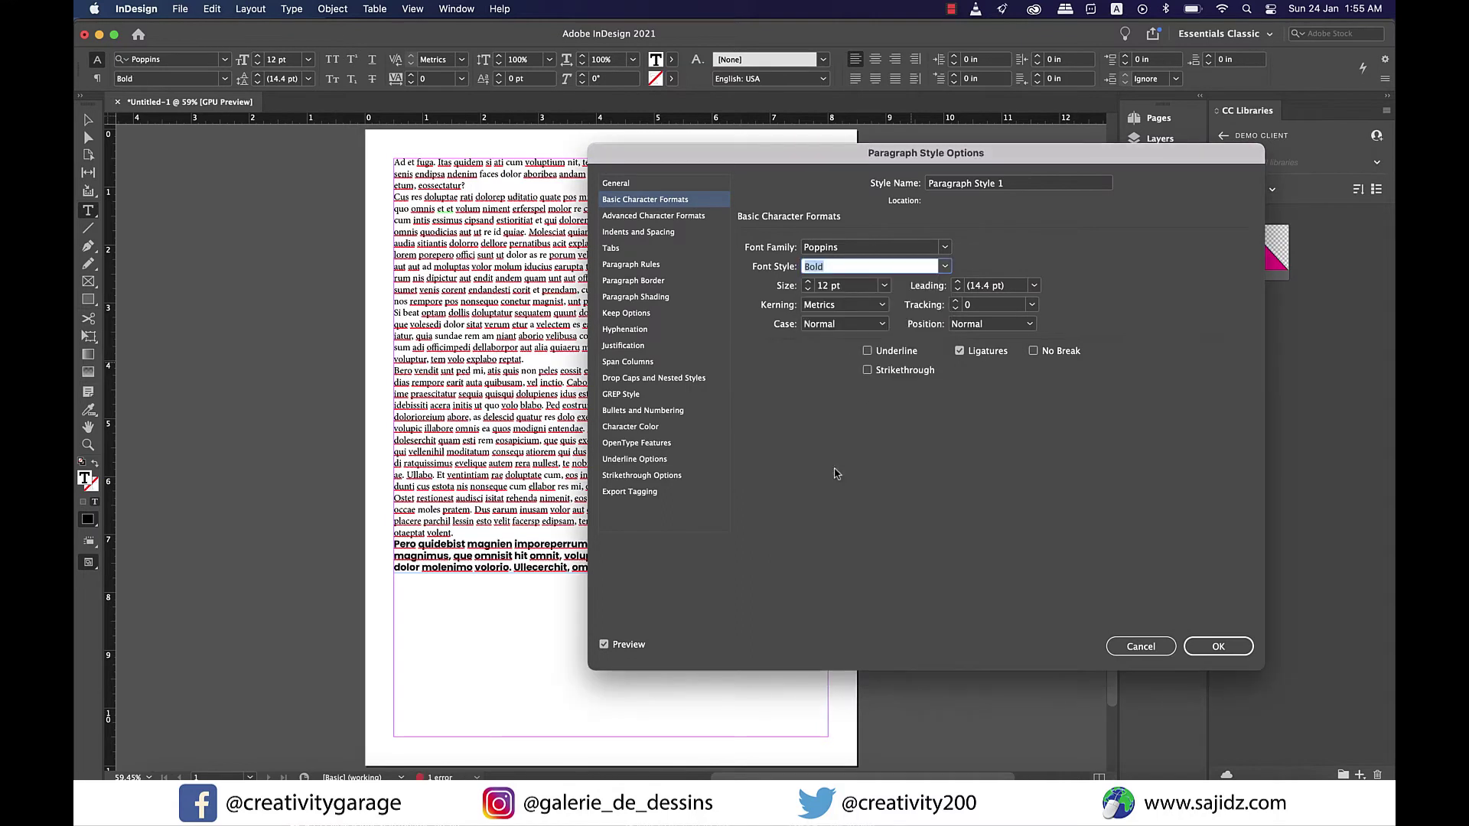
pyautogui.click(867, 350)
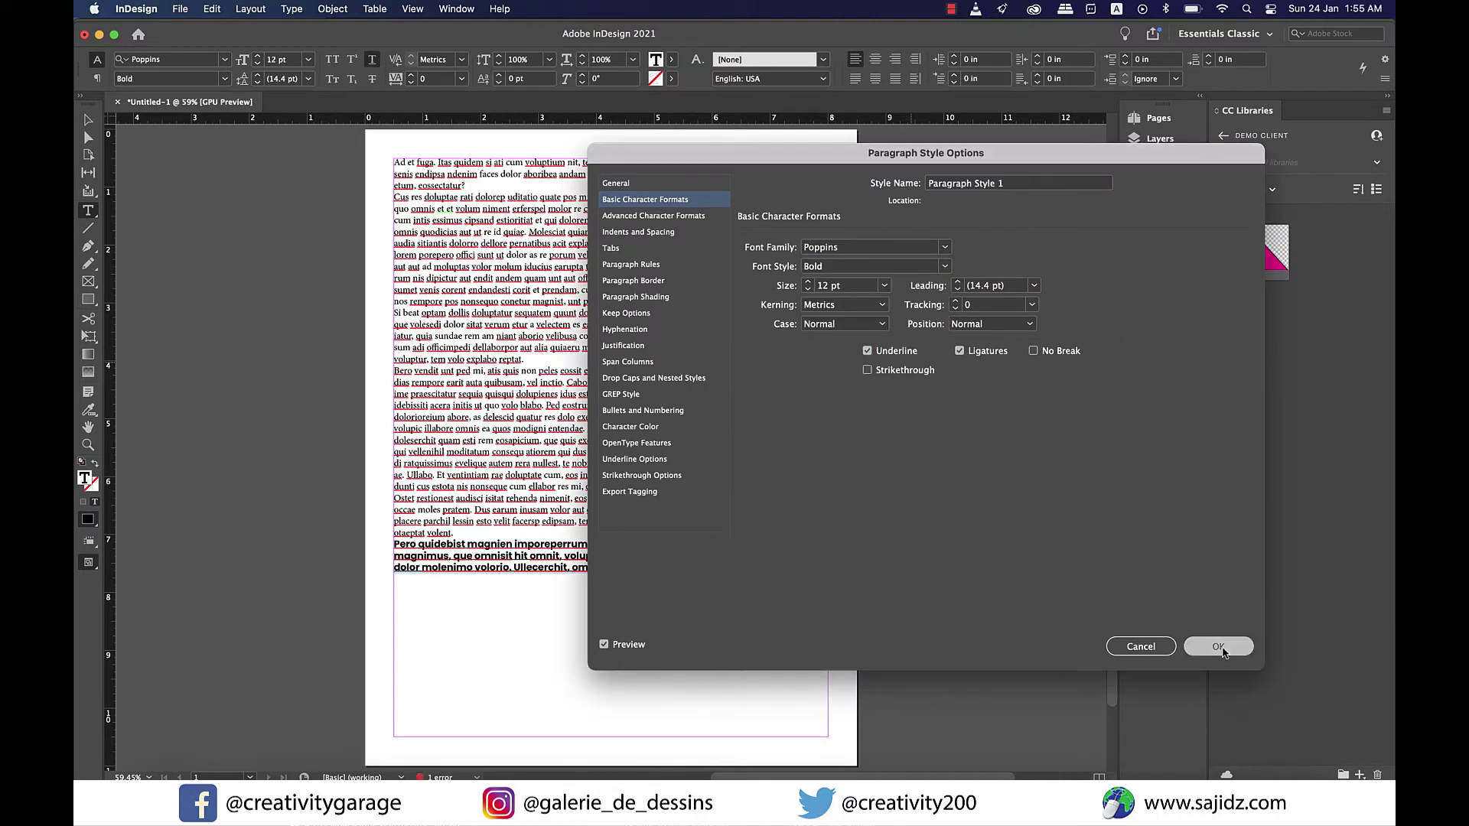
pyautogui.click(1219, 647)
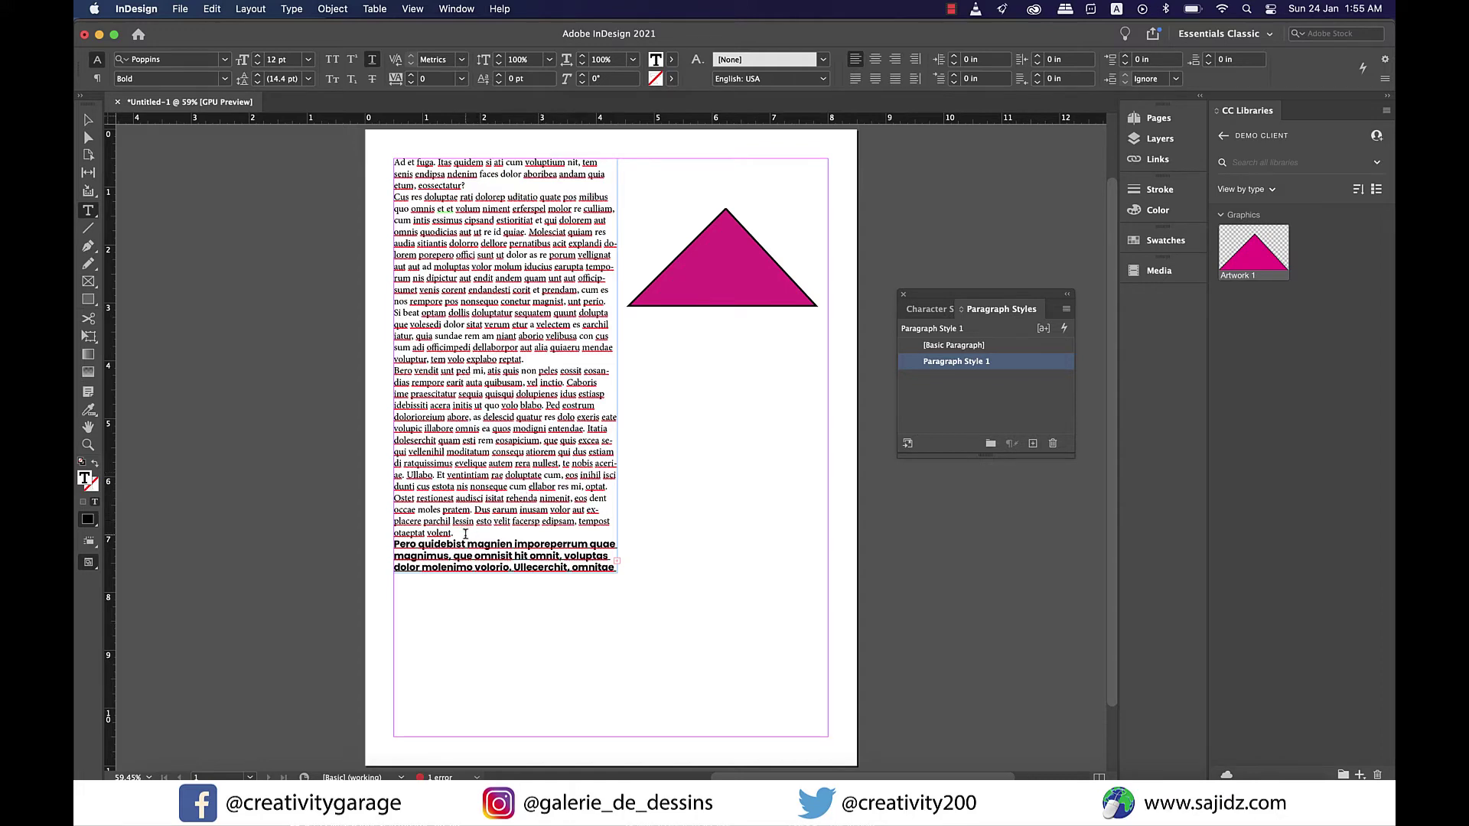
# Step: Select all the placeholder text in the frame and apply Paragraph Style 1 to it
pyautogui.moveTo(453, 533); pyautogui.dragTo(342, 122)
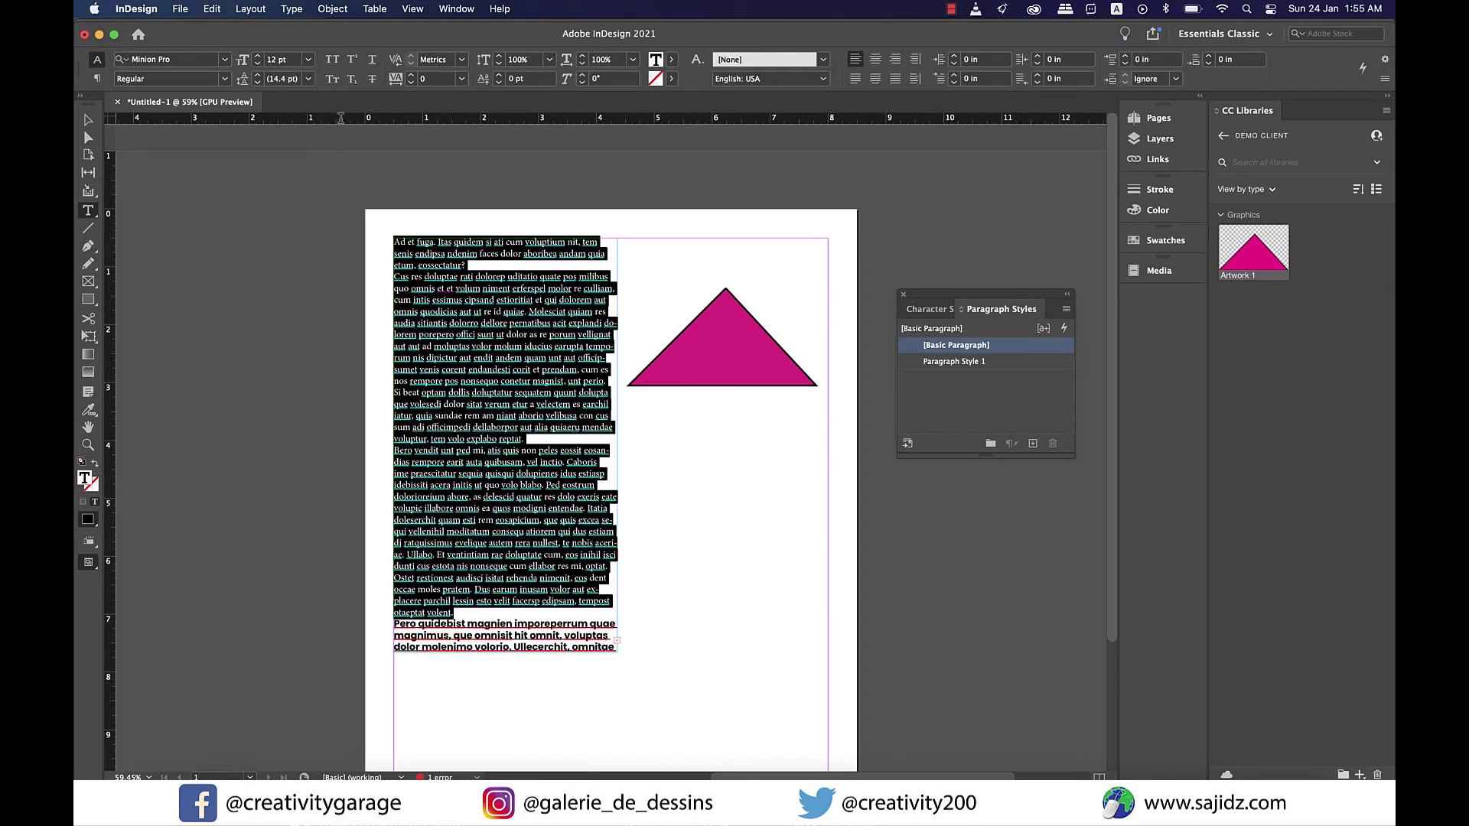
pyautogui.click(988, 362)
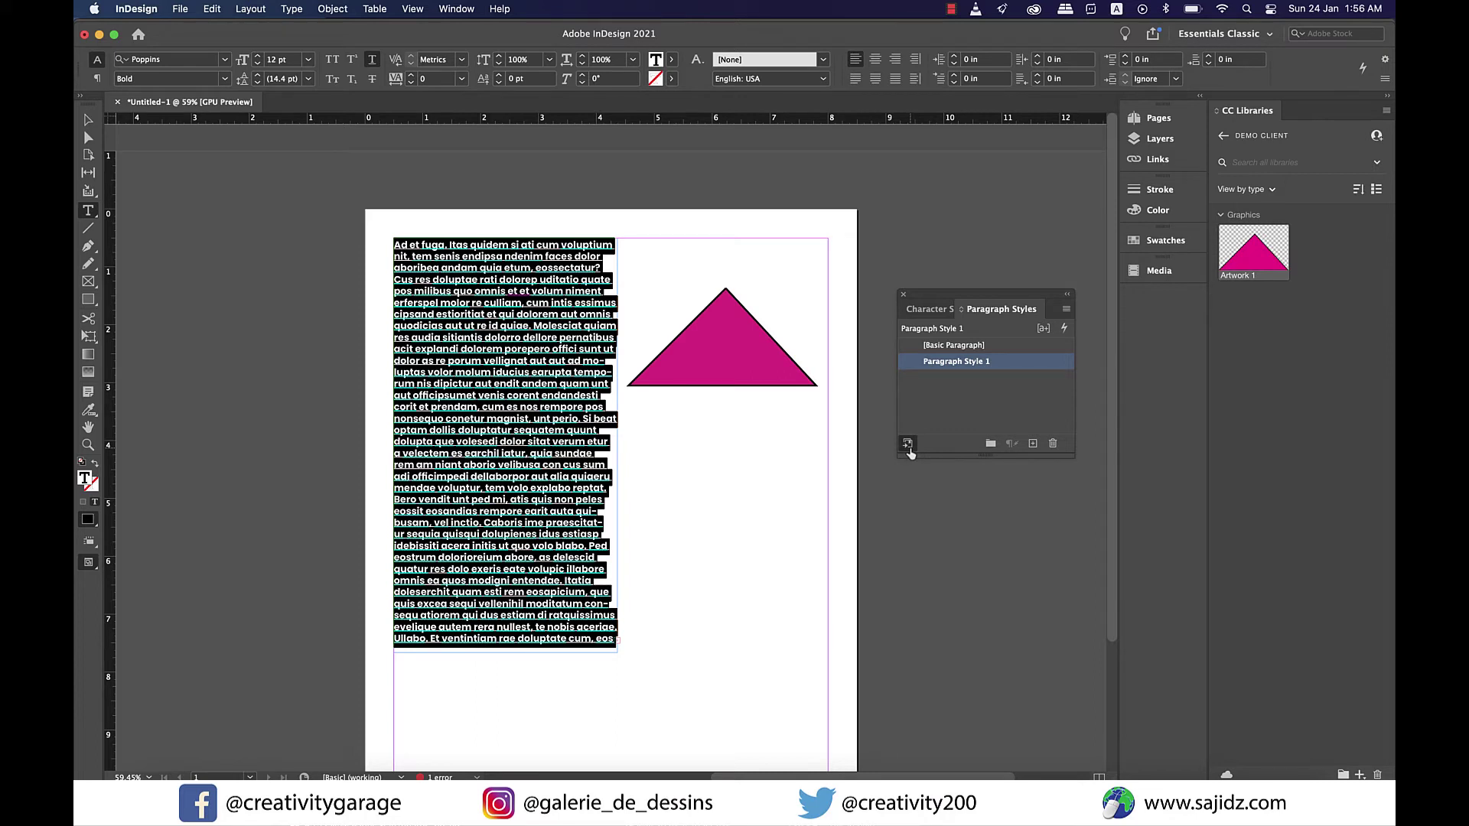
# Step: Save Paragraph Style 1 into the Demo Client library next to Artwork 1
pyautogui.click(907, 445)
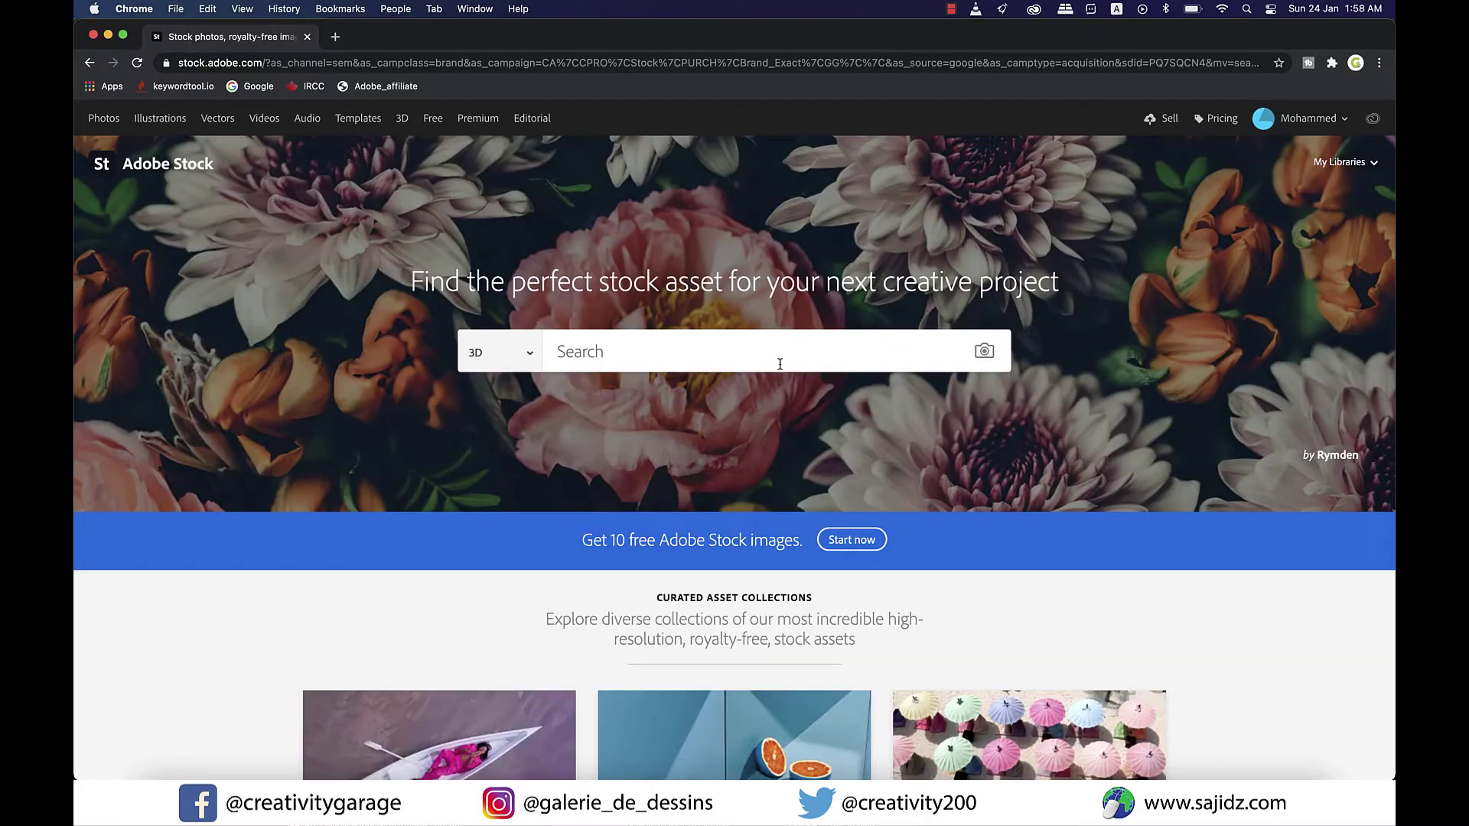
# Step: Open the Stock photos collection and scroll down to the supercell thunderstorm photo
pyautogui.scroll(-5, 779, 366)
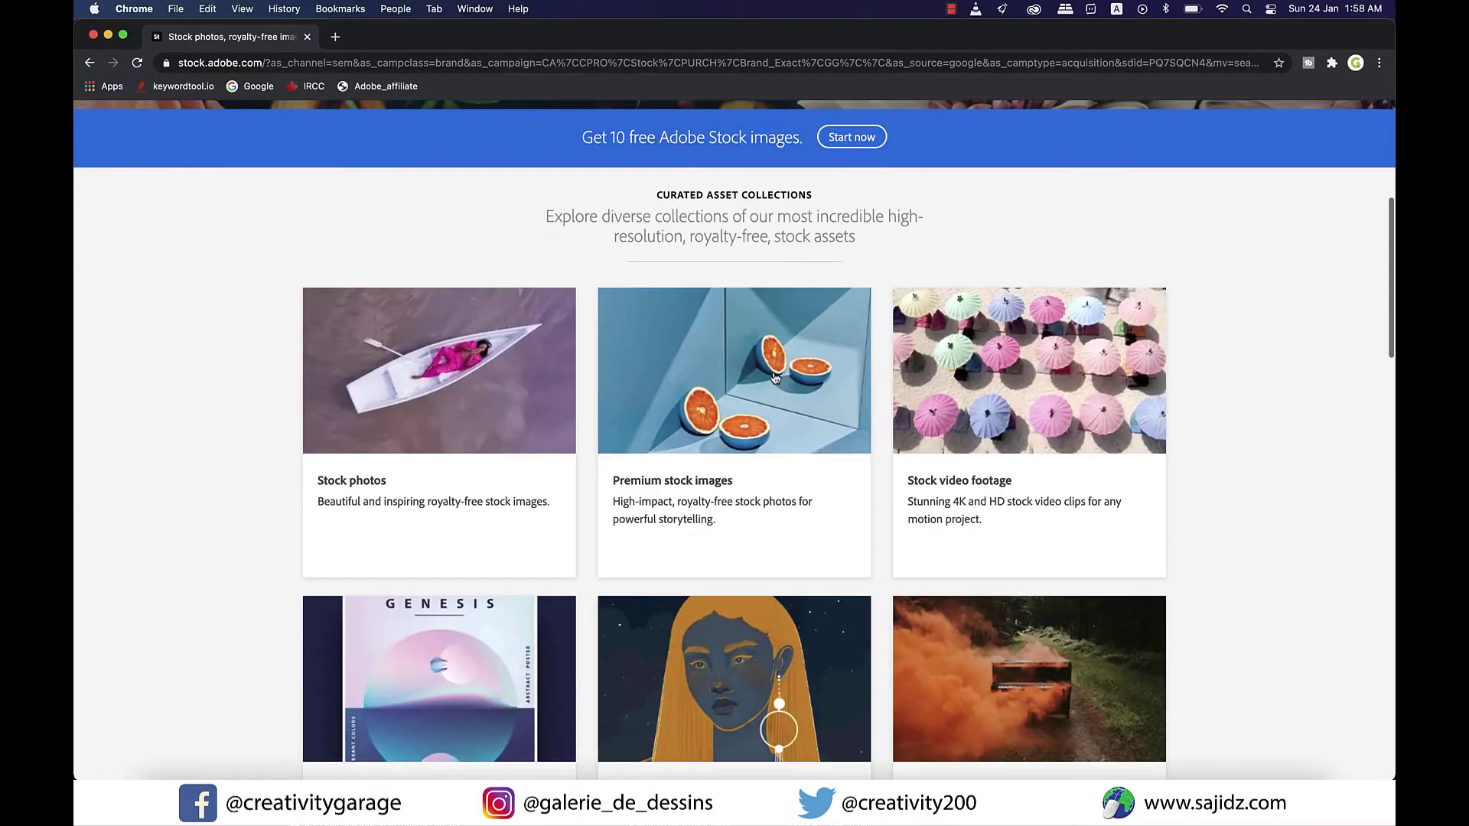
pyautogui.click(455, 382)
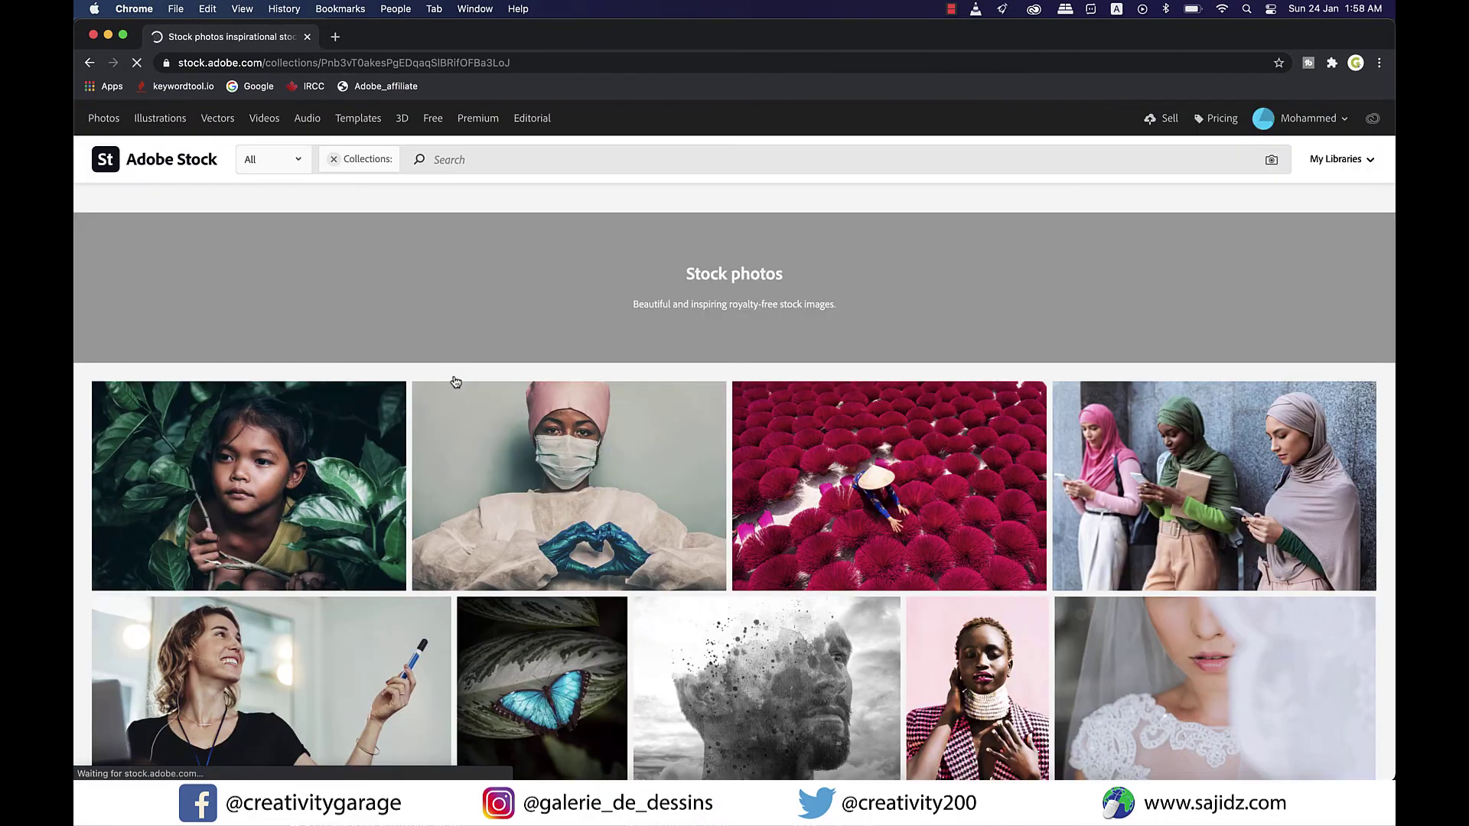
pyautogui.scroll(-5, 455, 382)
pyautogui.scroll(-5, 456, 382)
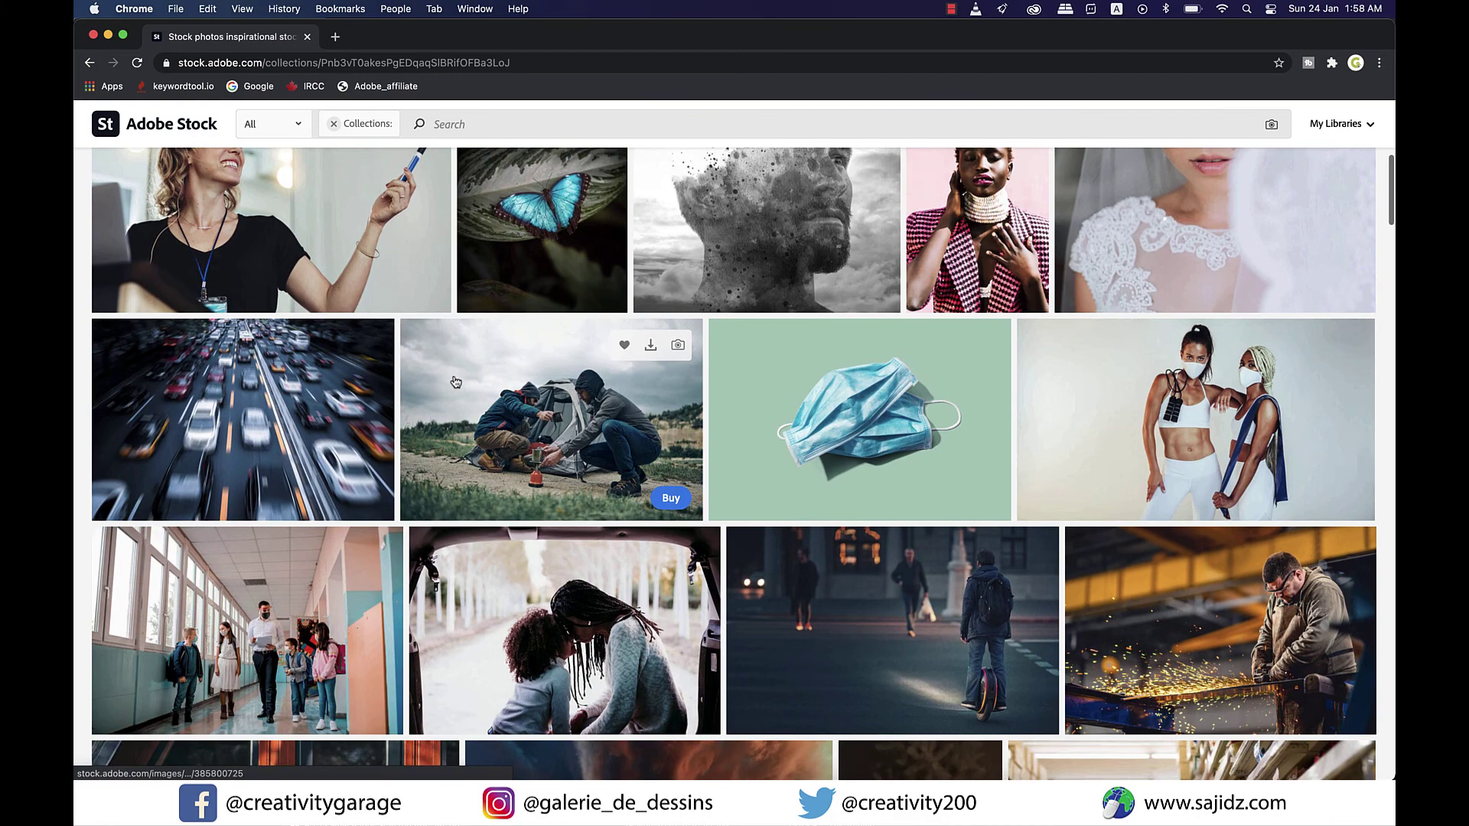
pyautogui.scroll(-2, 455, 382)
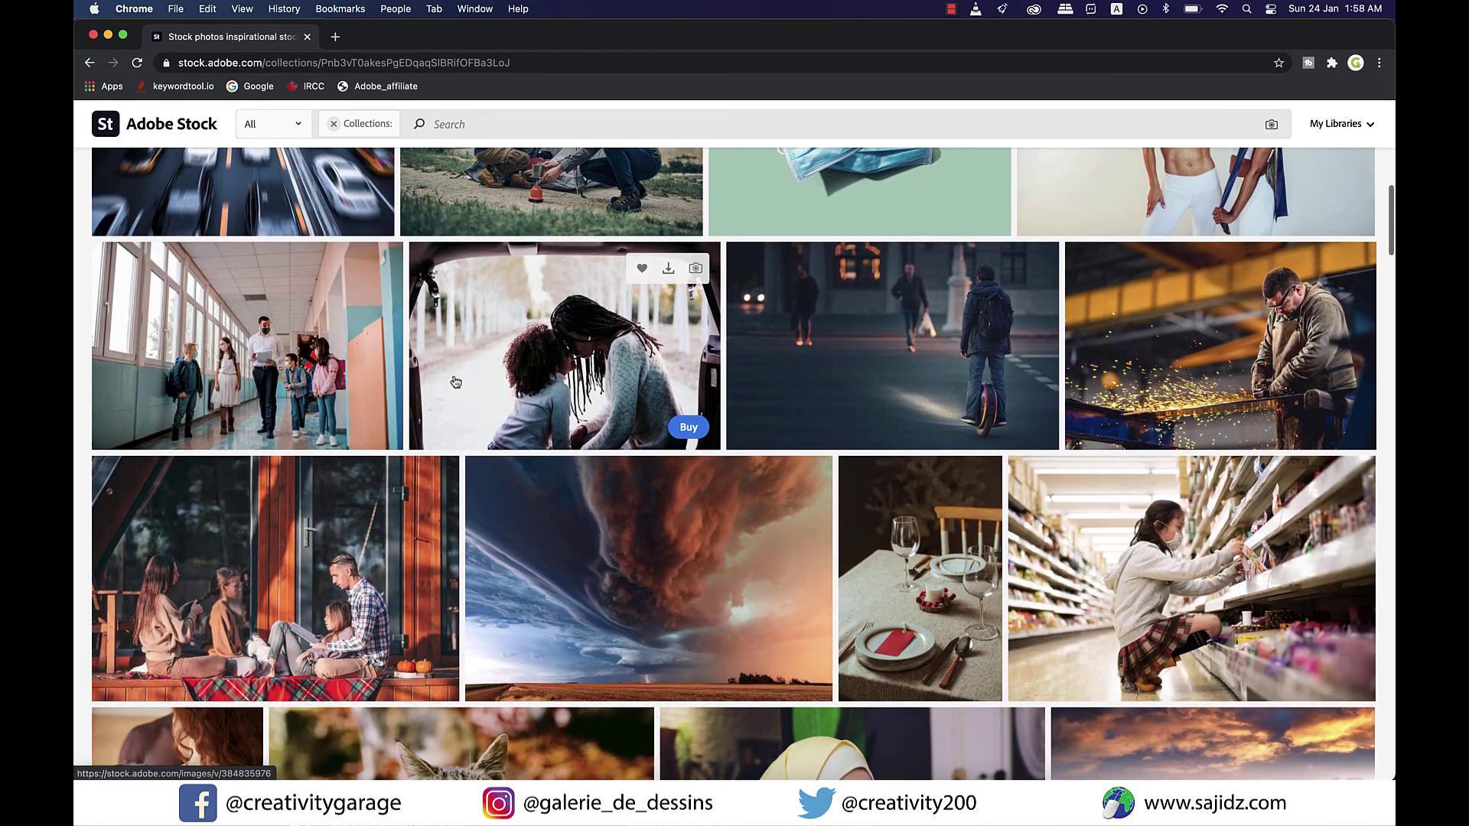
pyautogui.scroll(-2, 455, 381)
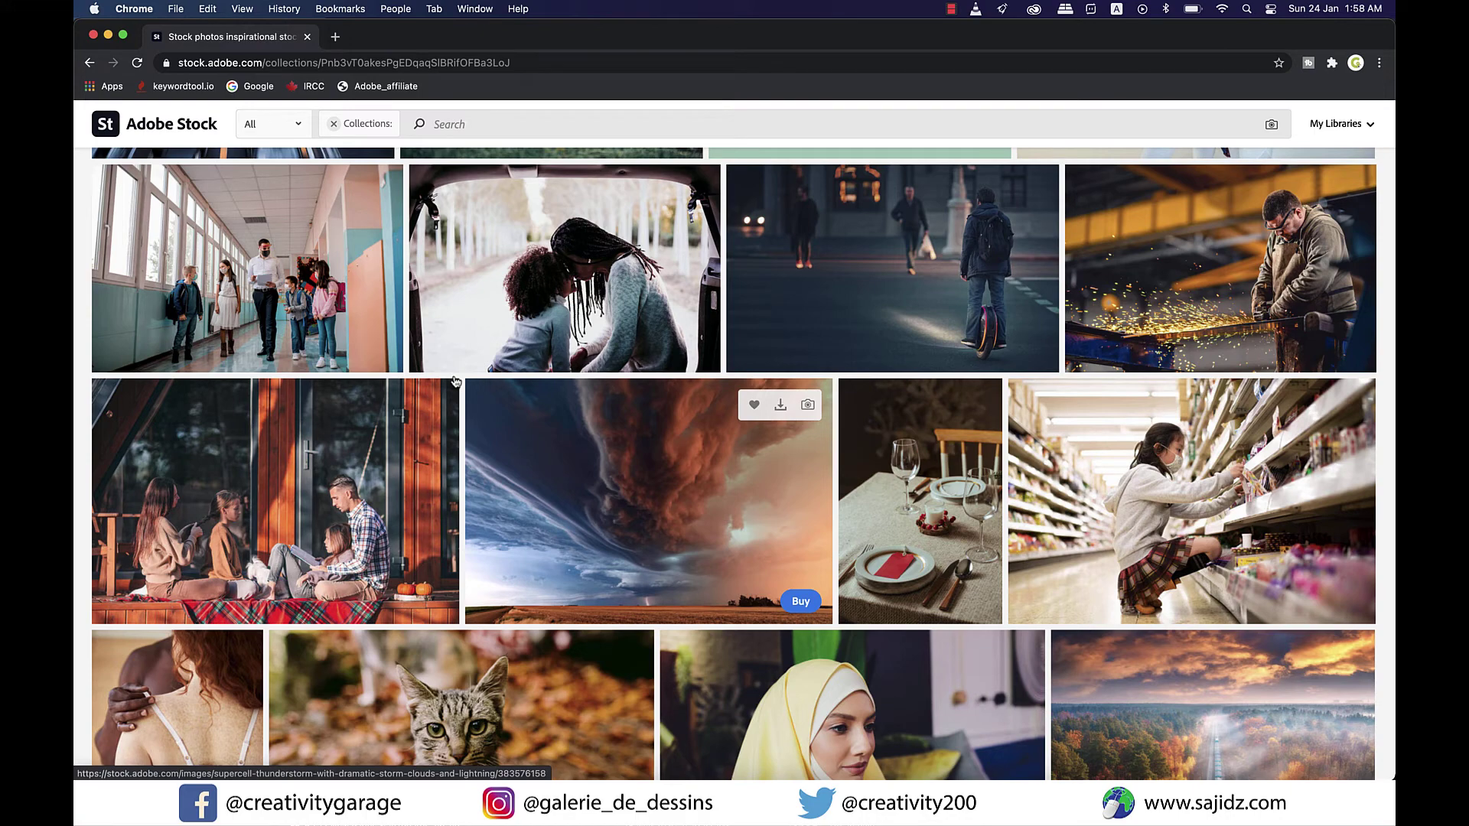
pyautogui.scroll(-1, 455, 382)
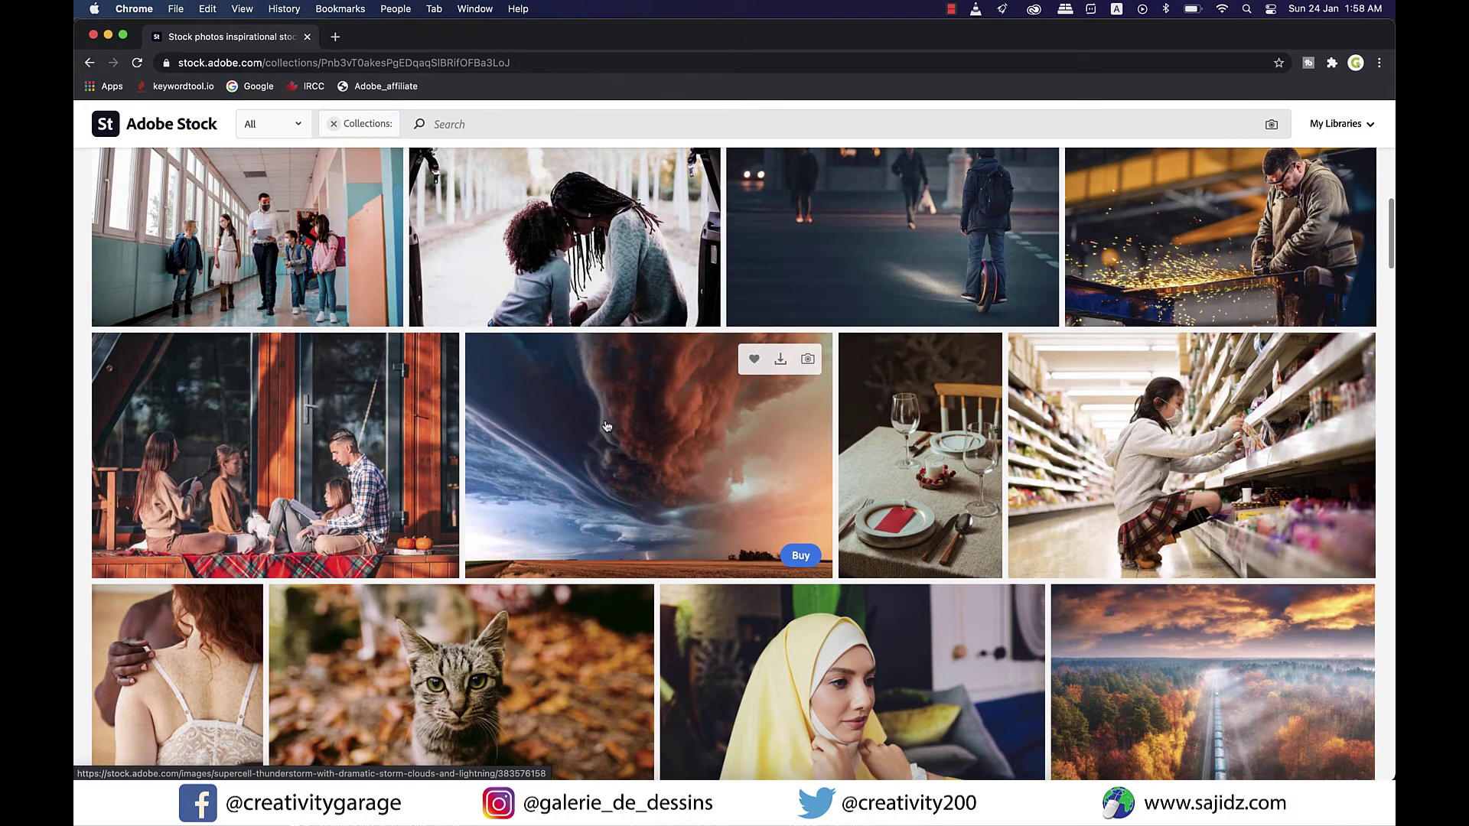
pyautogui.scroll(-5, 607, 426)
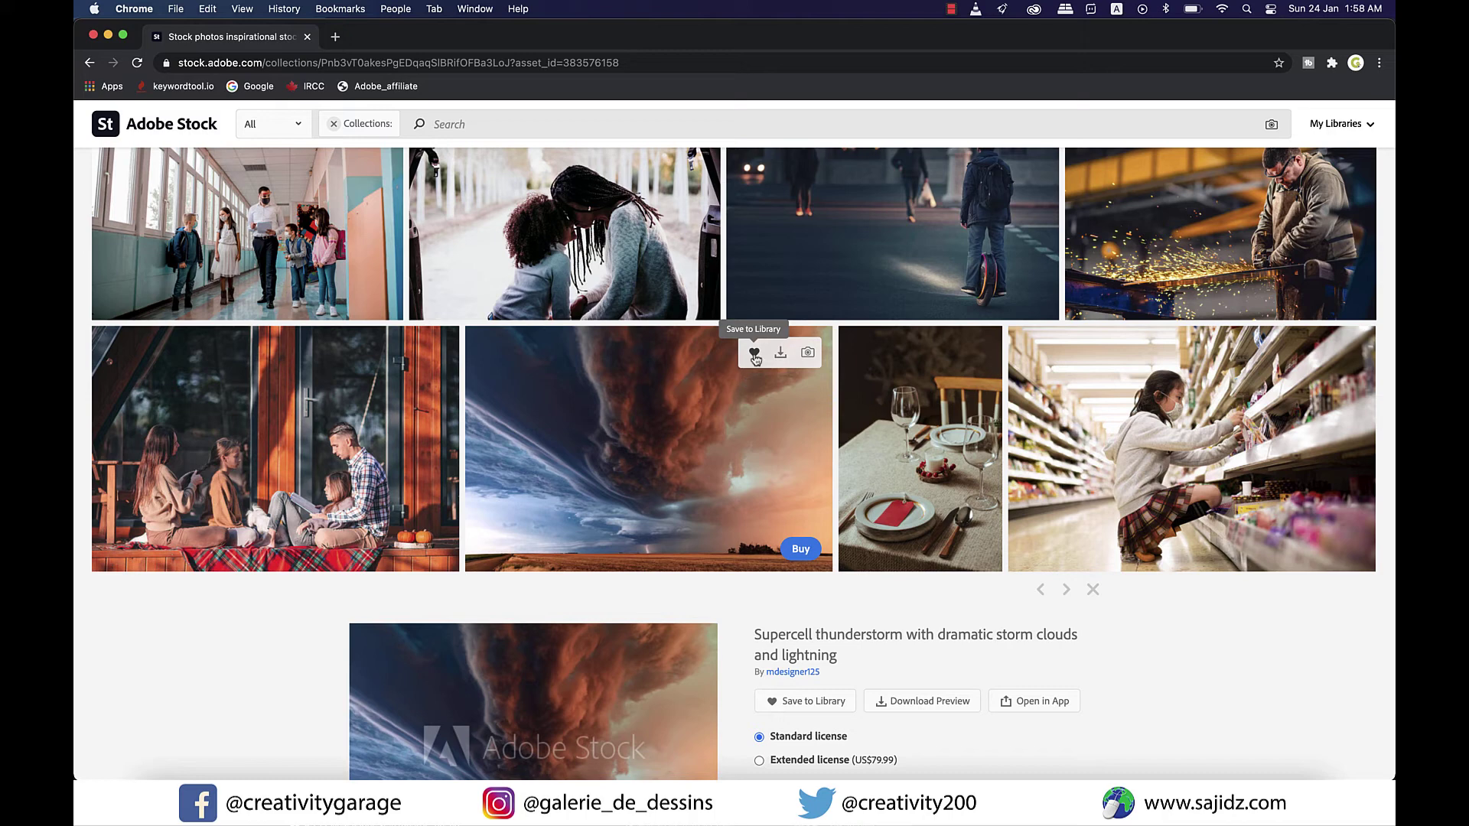
# Step: Save the supercell thunderstorm photo to My Library using its heart icon
pyautogui.click(755, 354)
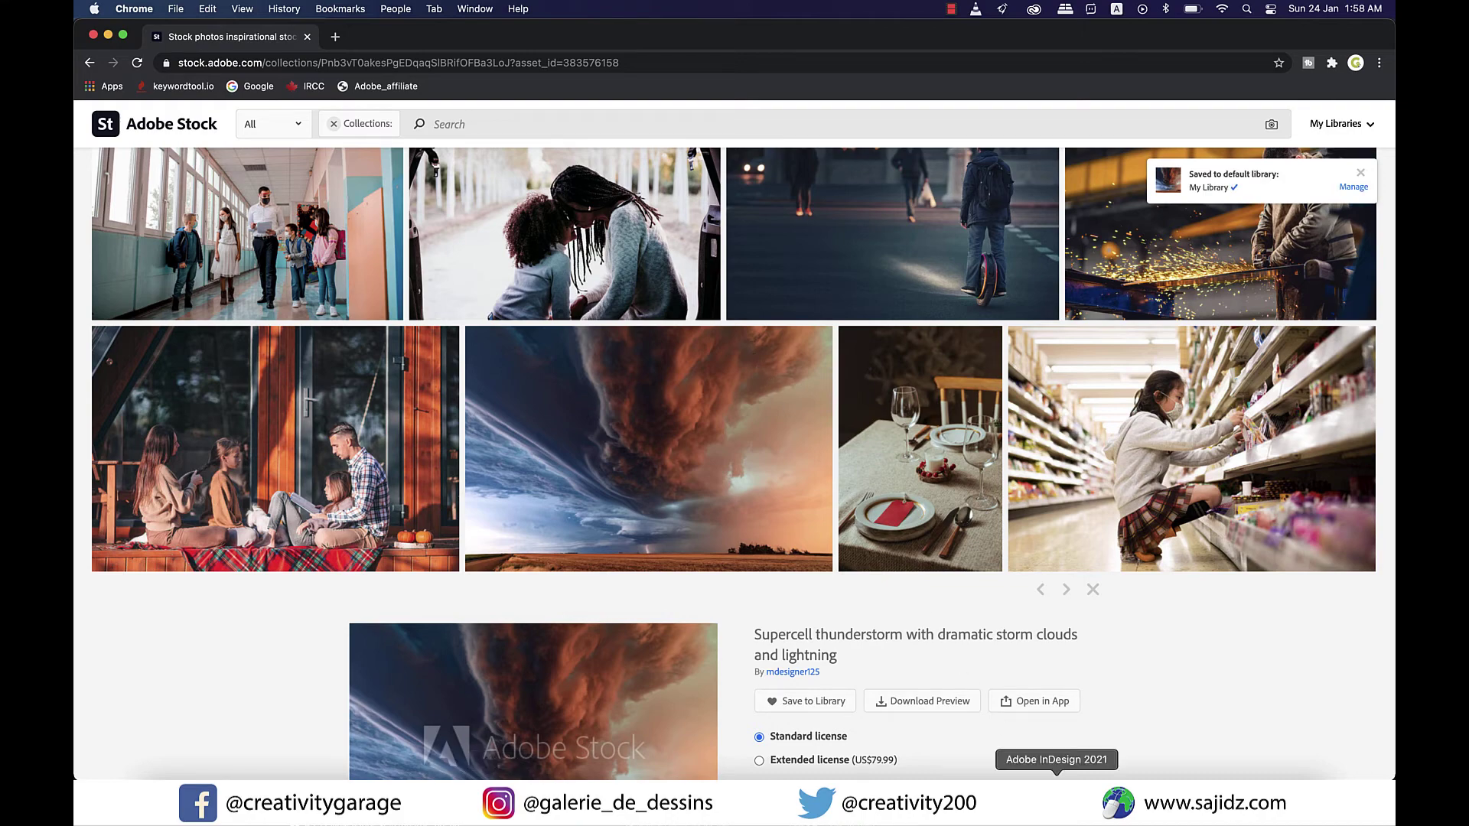
# Step: Return to InDesign and open My Library in the CC Libraries panel
pyautogui.click(1056, 800)
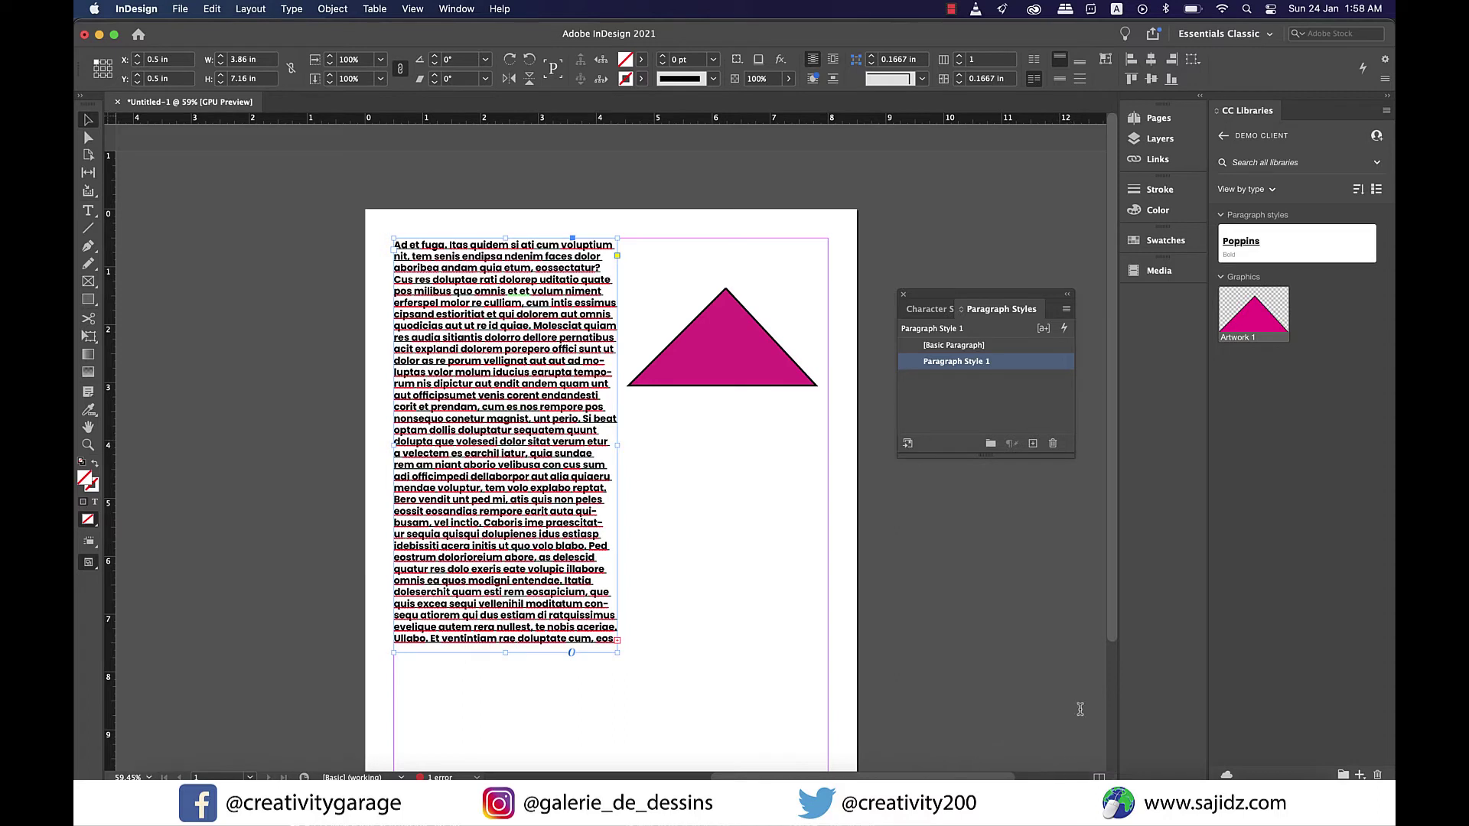
pyautogui.click(1223, 135)
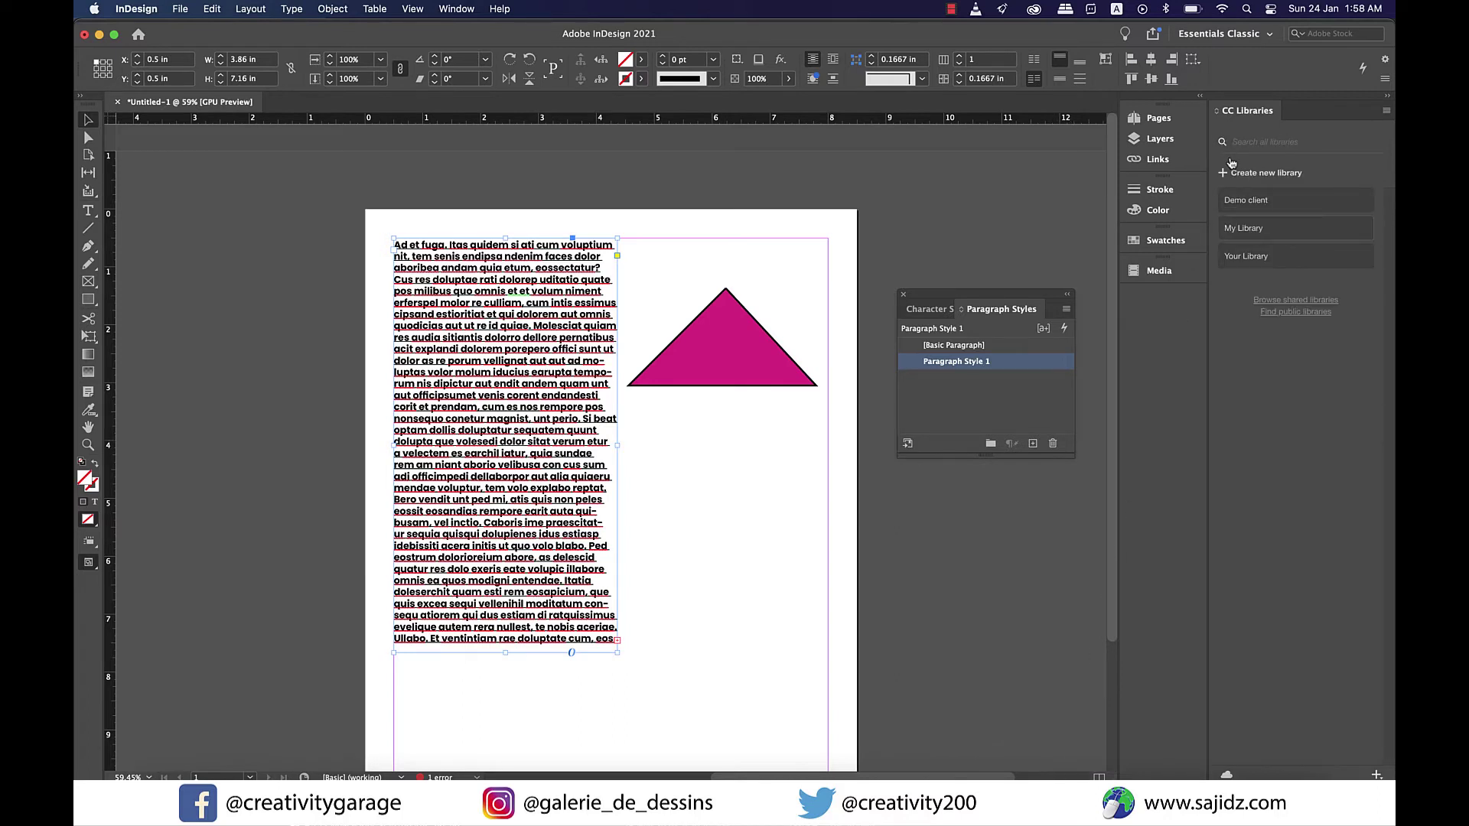
pyautogui.click(1249, 230)
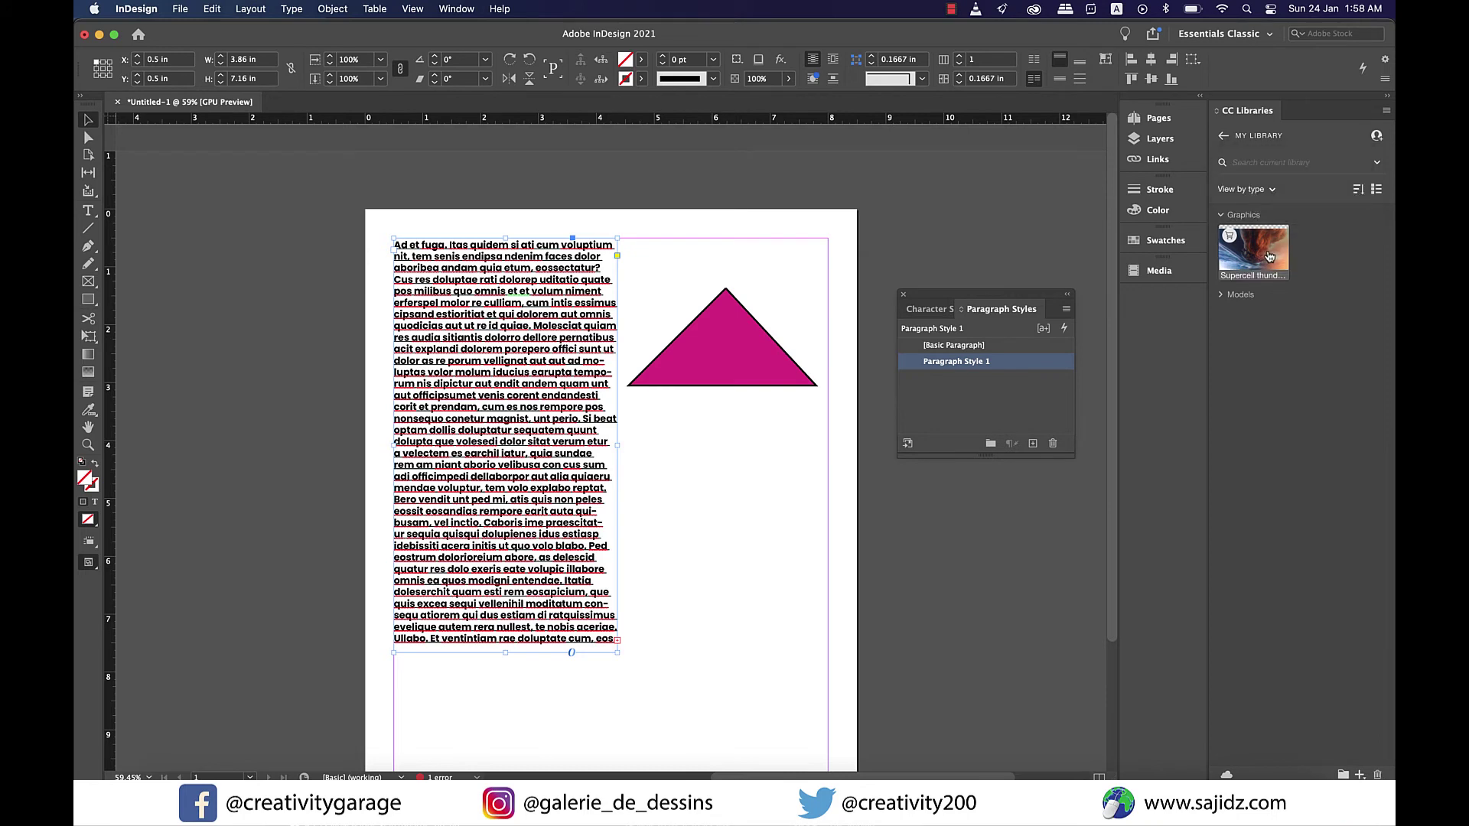
# Step: Place the watermarked storm image below the triangle beside the text, then start licensing it
pyautogui.moveTo(1263, 260); pyautogui.dragTo(727, 498)
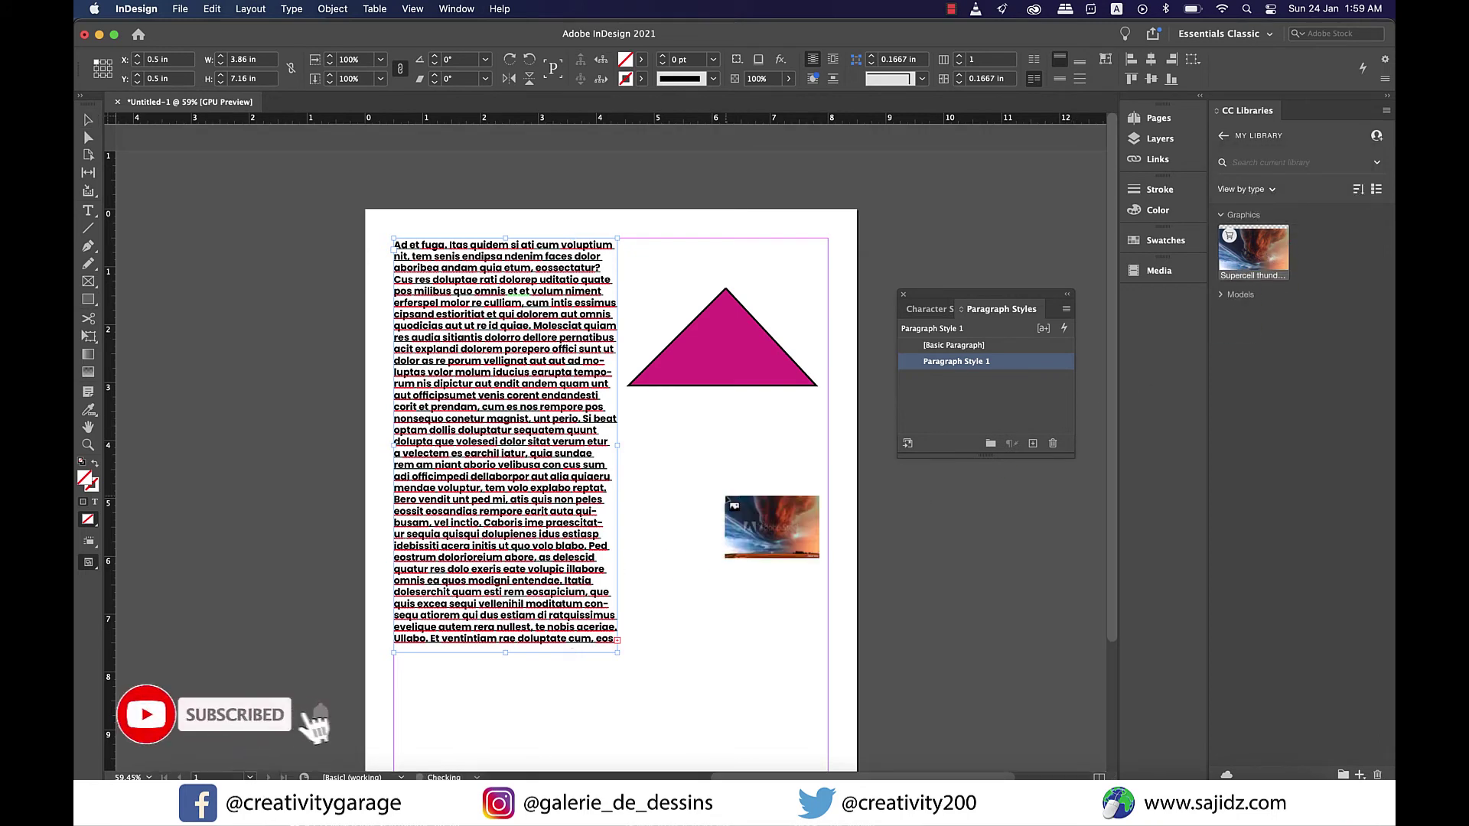
pyautogui.moveTo(645, 409); pyautogui.dragTo(827, 540)
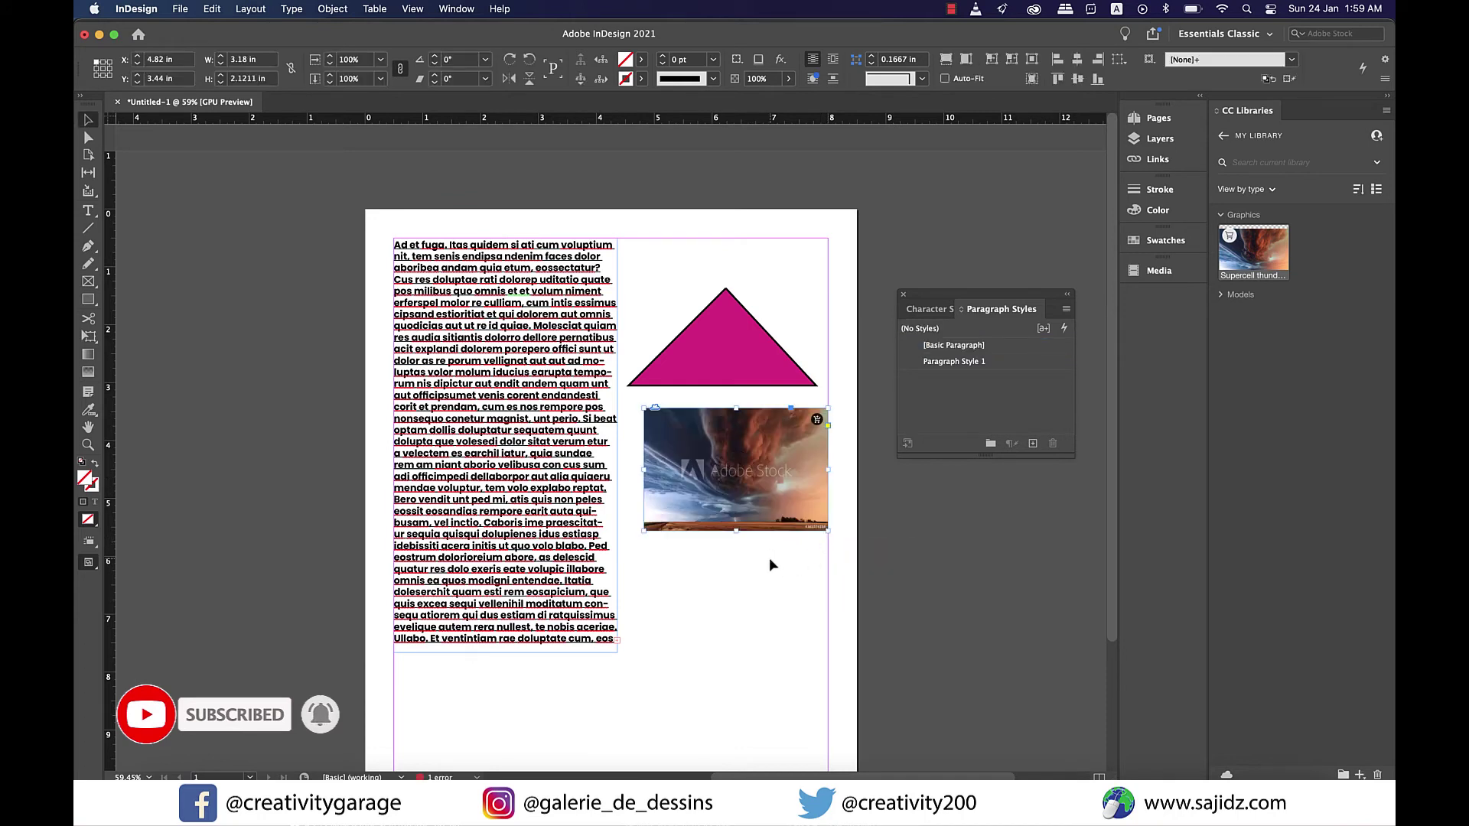
pyautogui.click(769, 560)
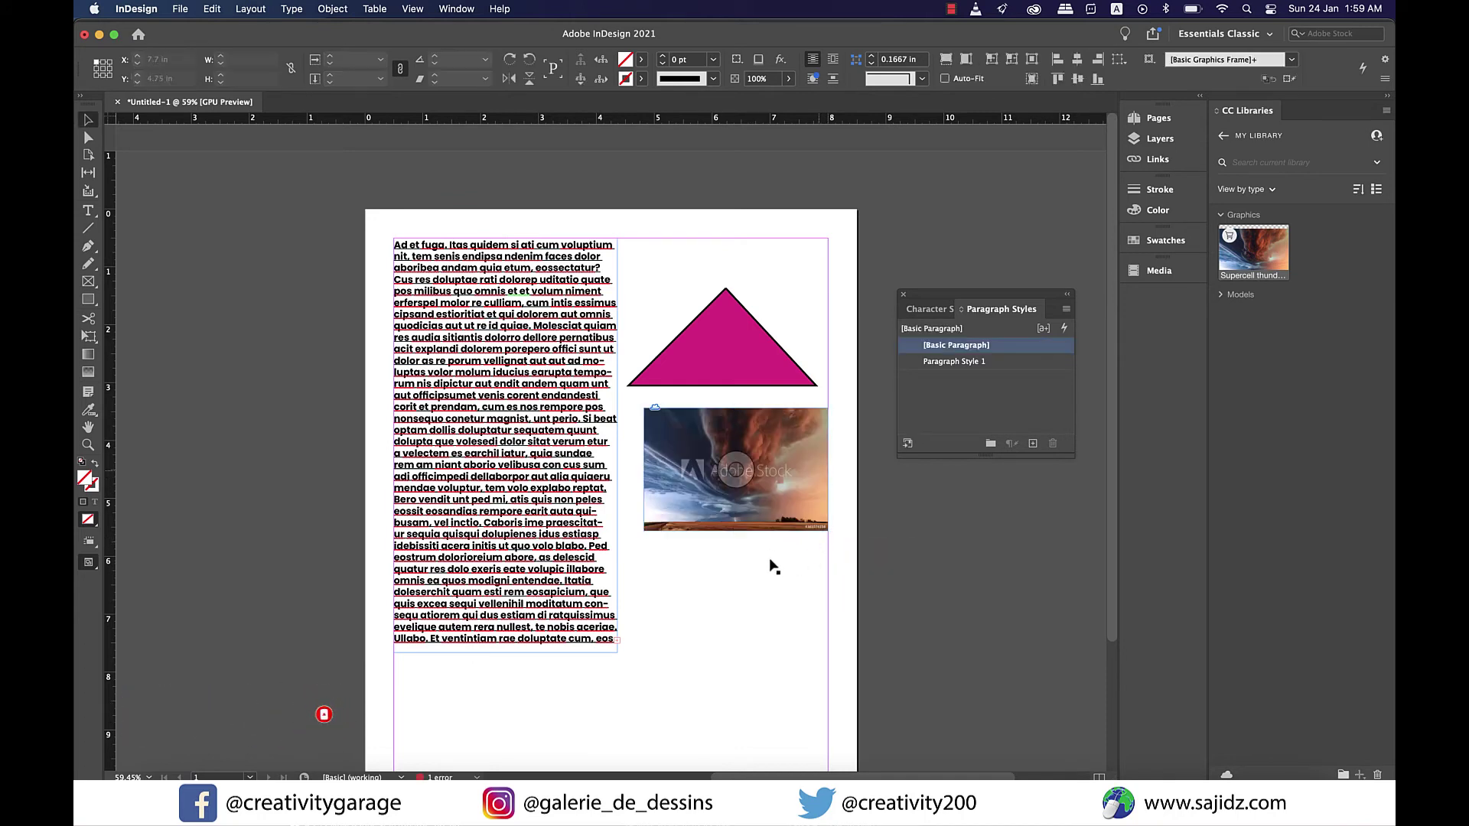
pyautogui.click(1234, 238)
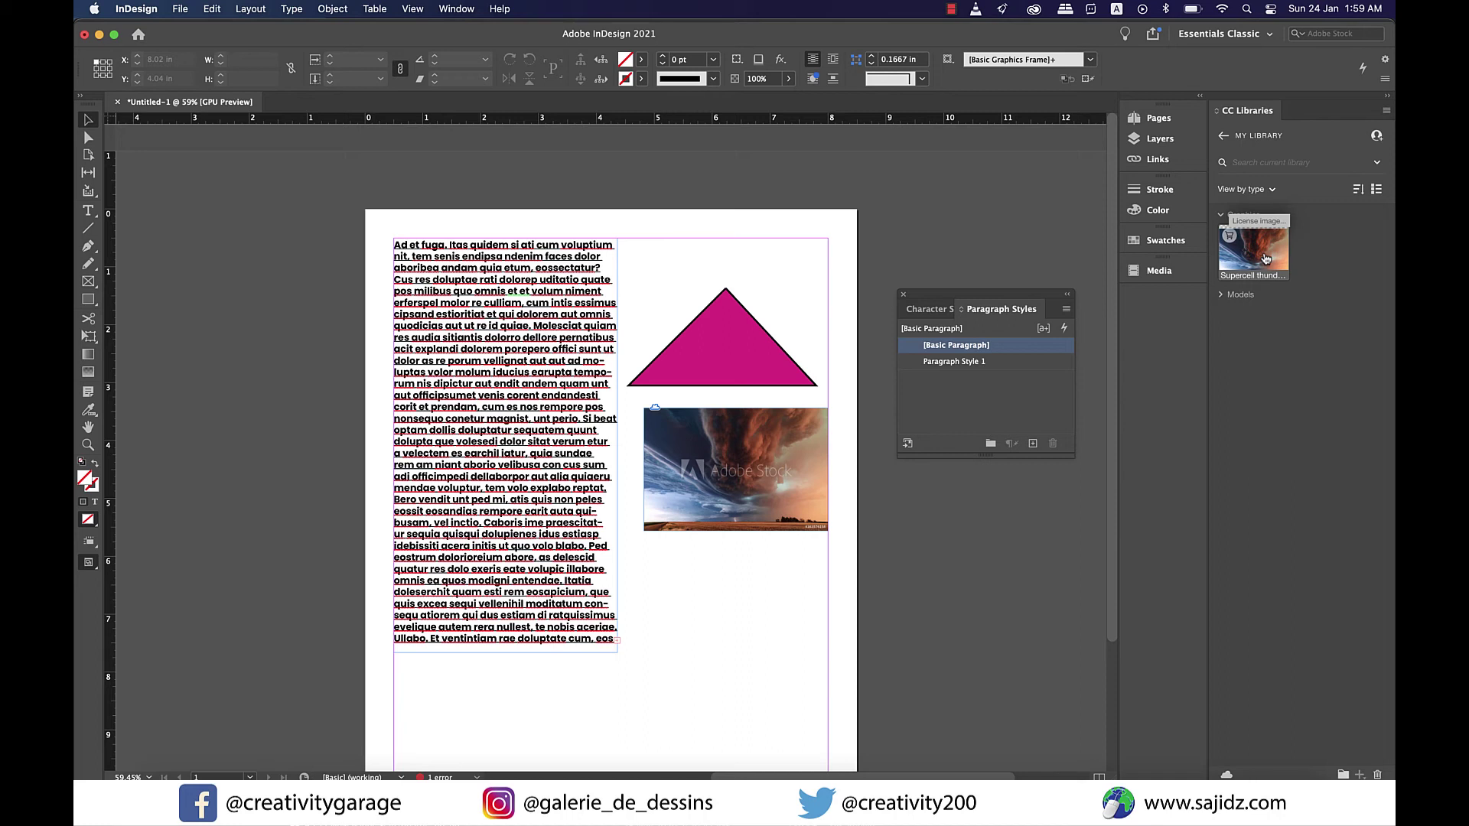
# Step: Show Untitled-2 with its magenta triangle and the Demo Client library's style and graphic
pyautogui.moveTo(1266, 258)
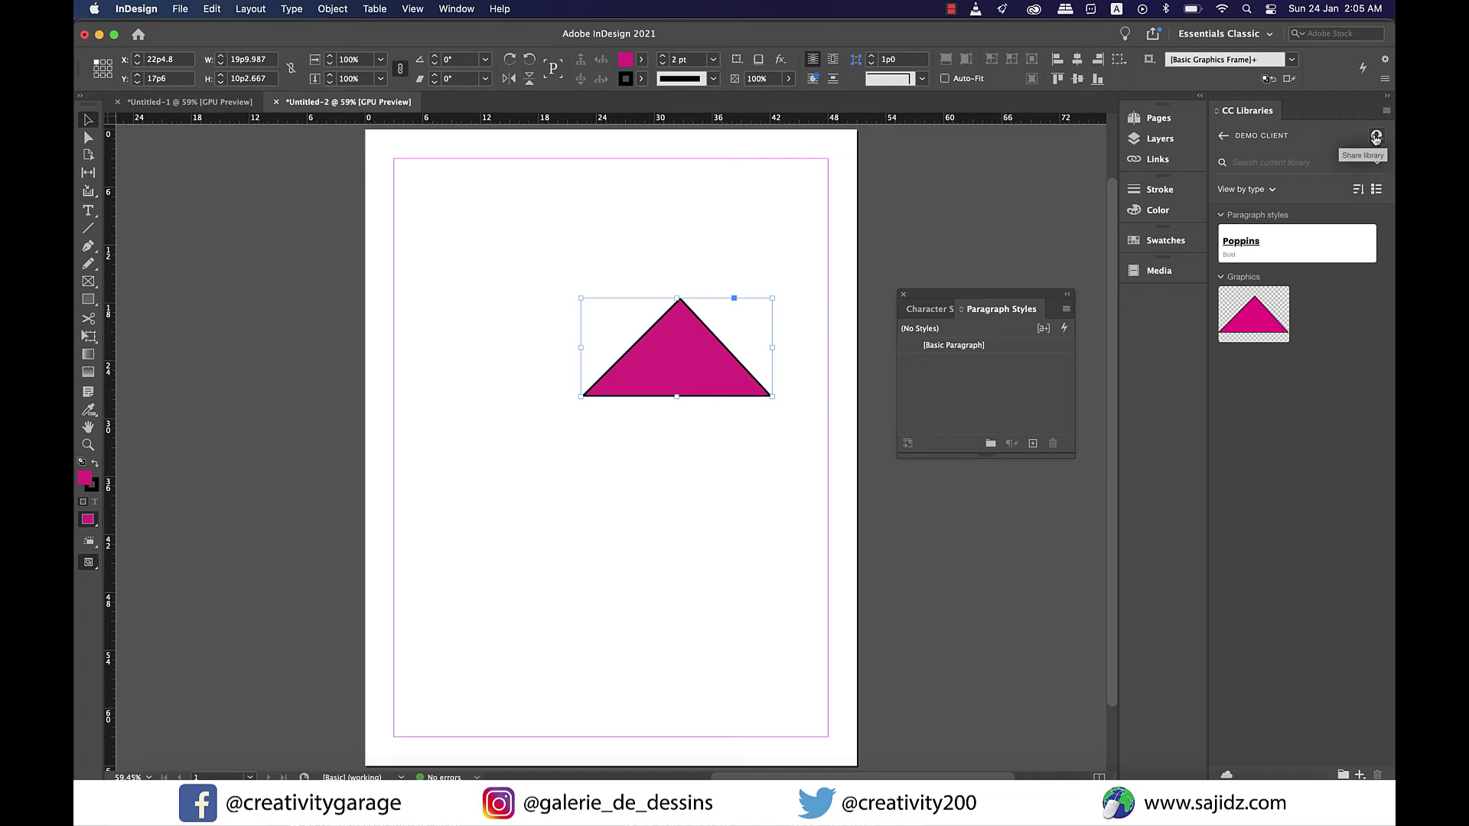
# Step: Invite a collaborator by e-mail to the Demo Client library with Can edit permission
pyautogui.click(1376, 136)
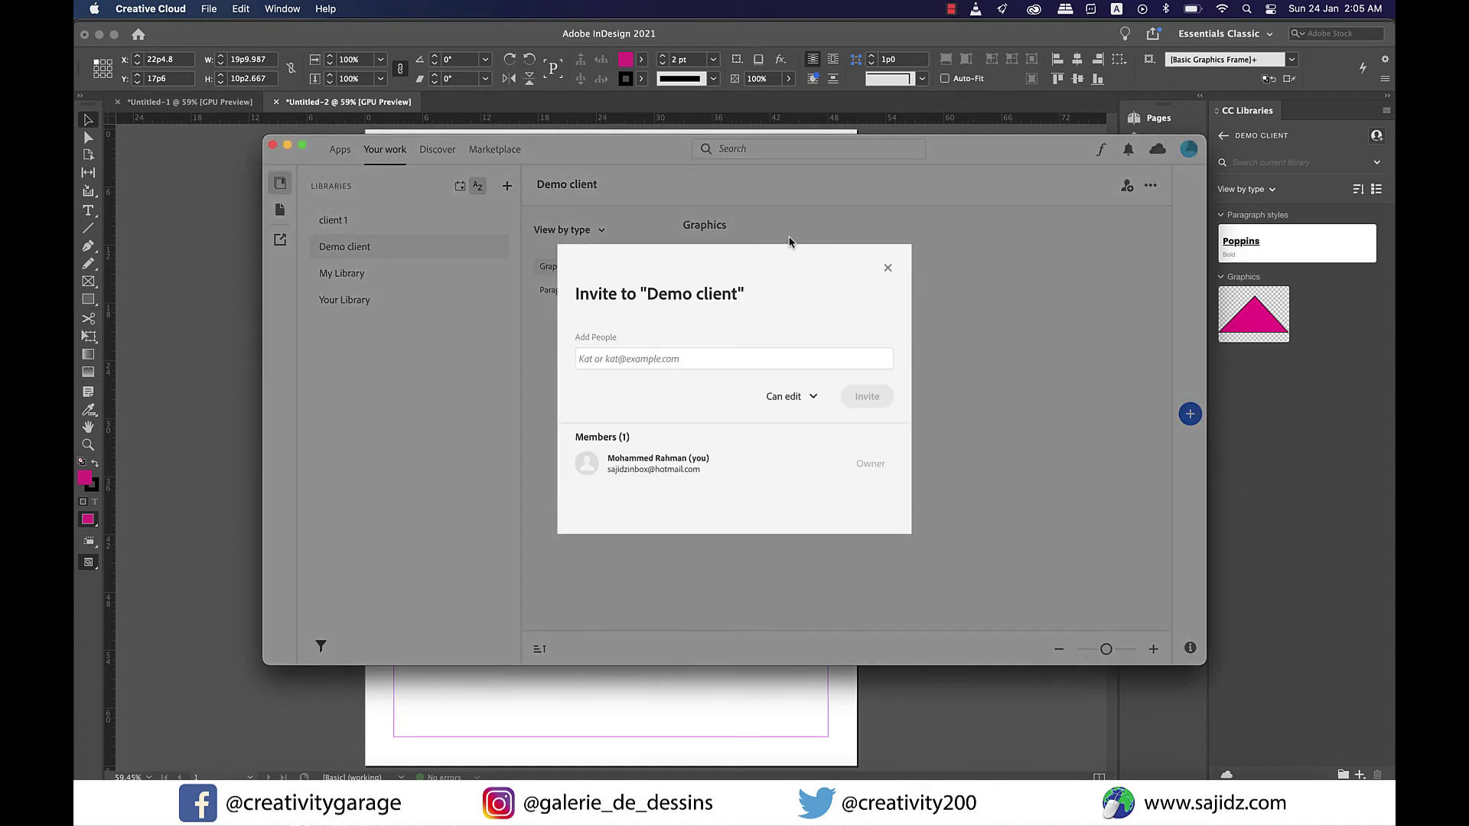
pyautogui.press('super+v')
pyautogui.click(810, 482)
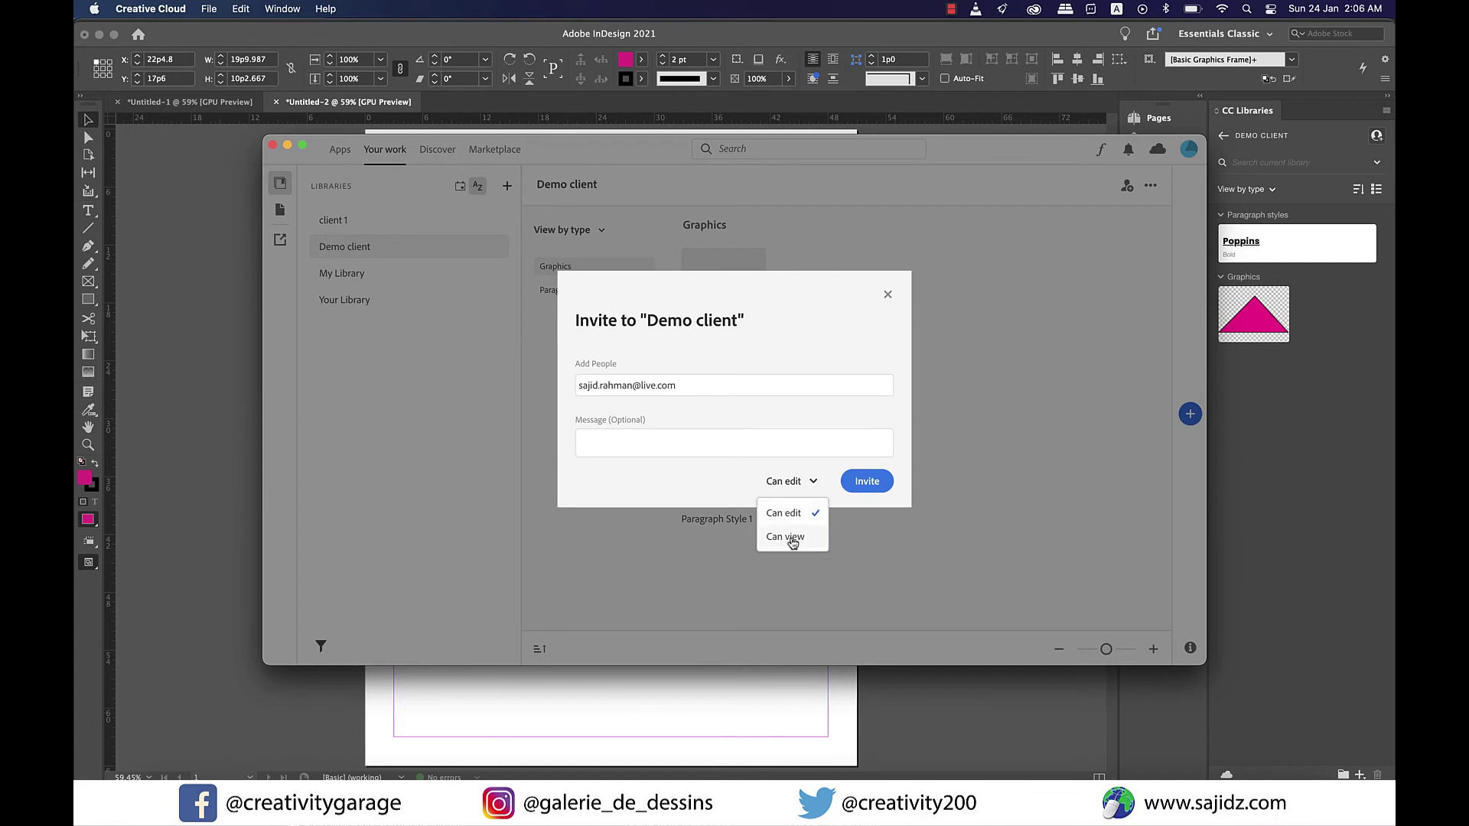
pyautogui.click(891, 466)
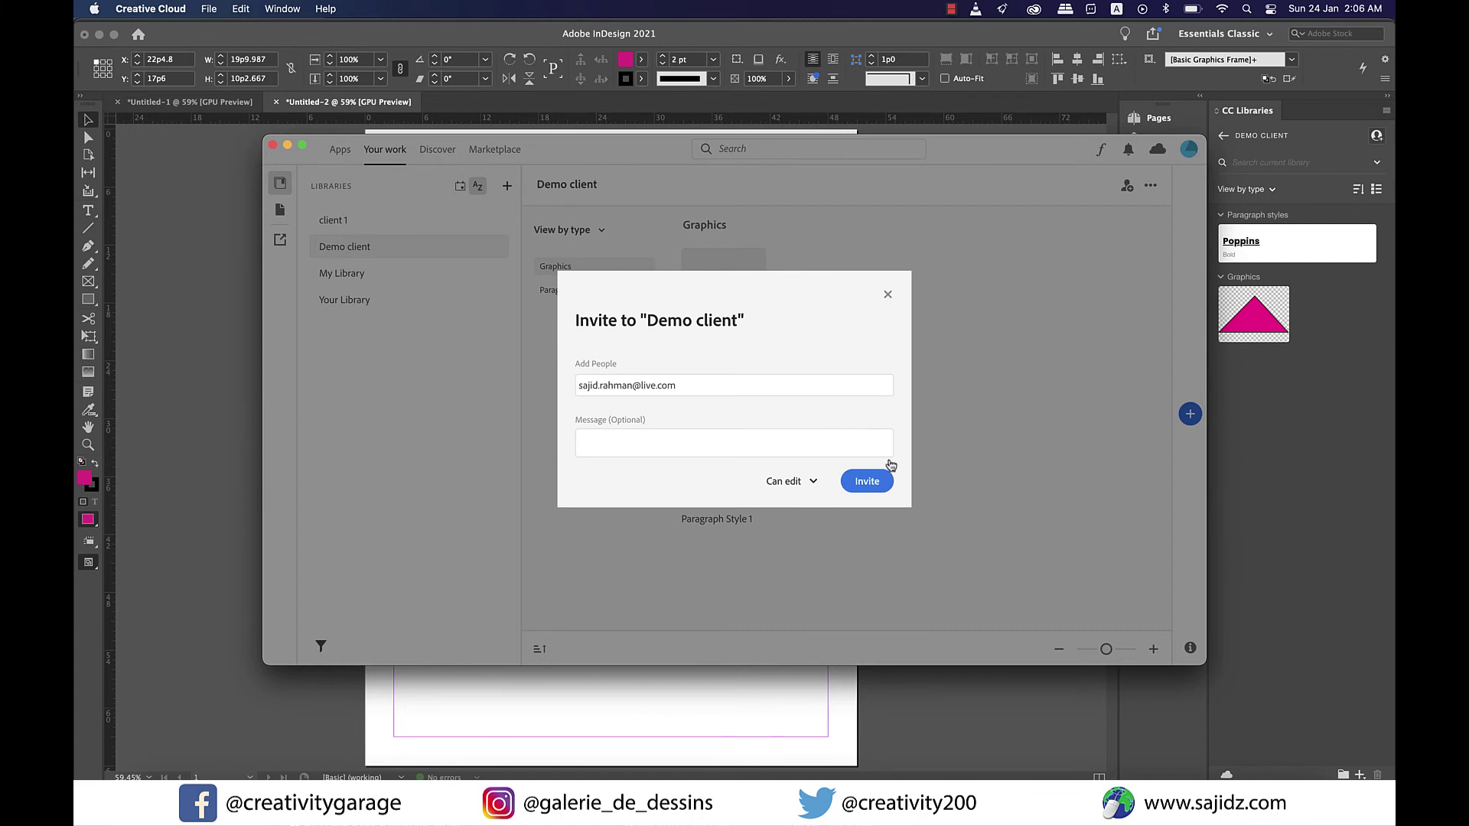
pyautogui.click(889, 298)
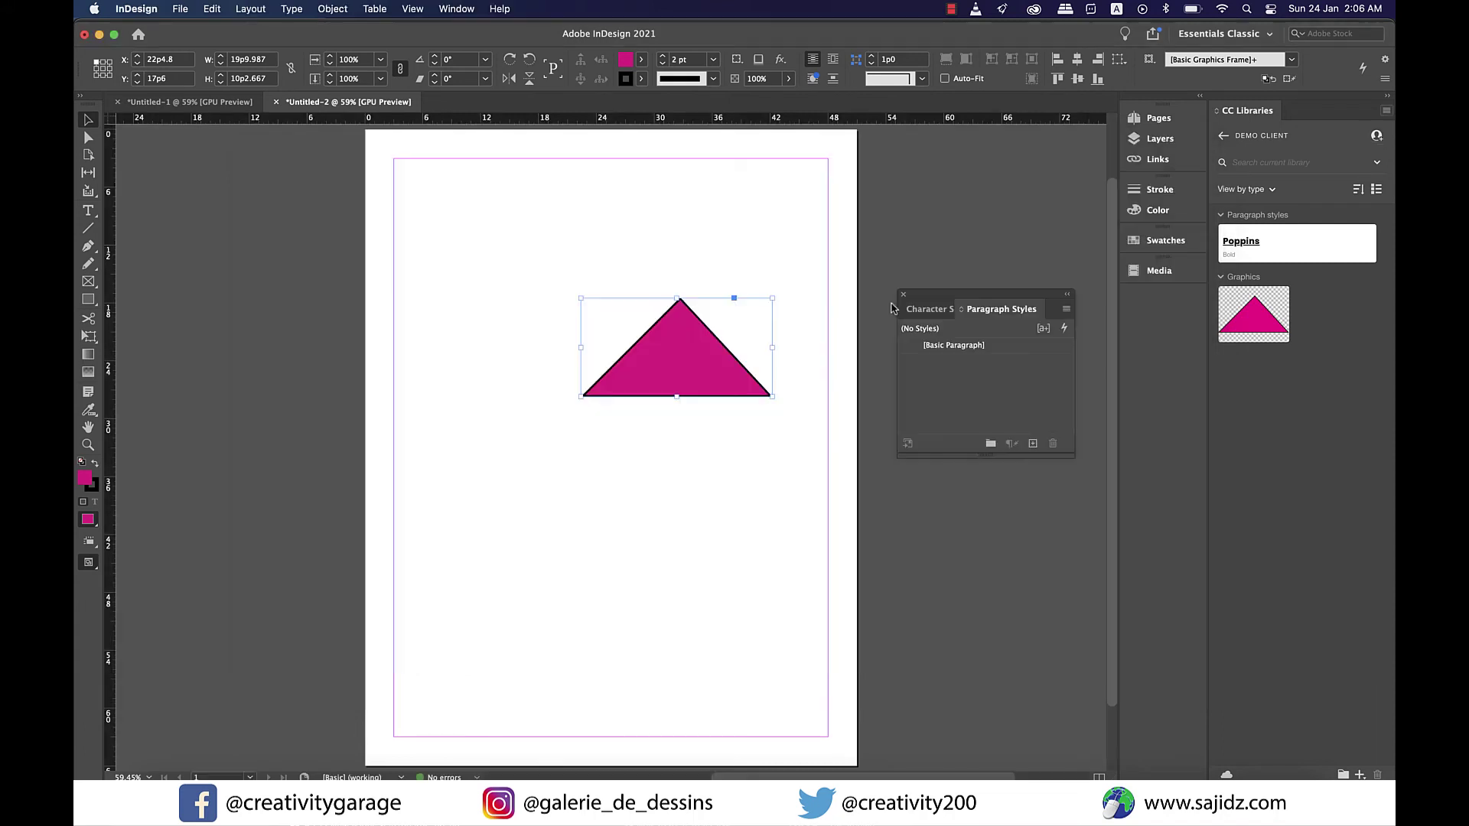
# Step: Create a shareable link for the Demo client library and copy it
pyautogui.click(1386, 111)
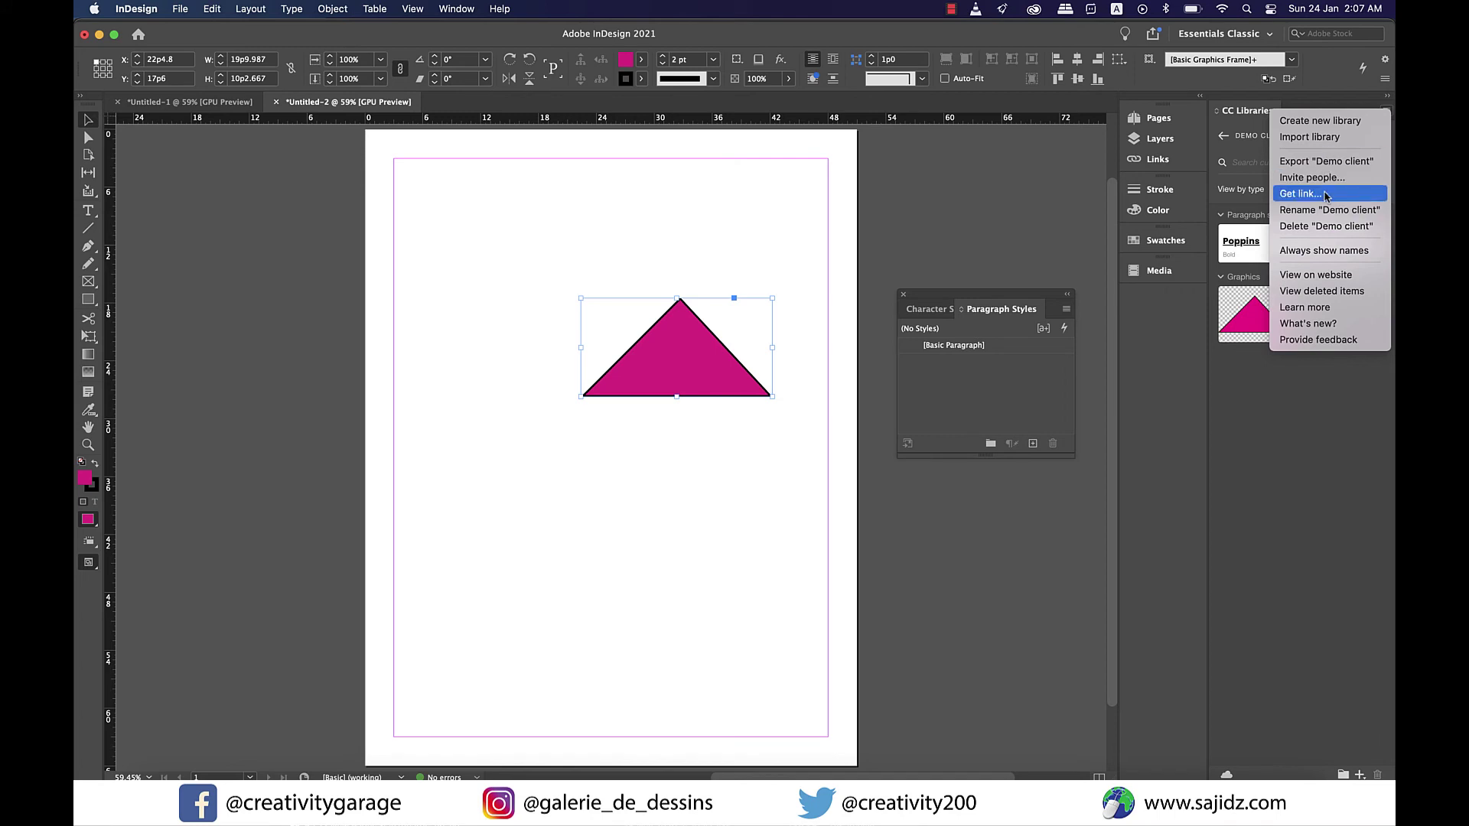
pyautogui.click(1301, 194)
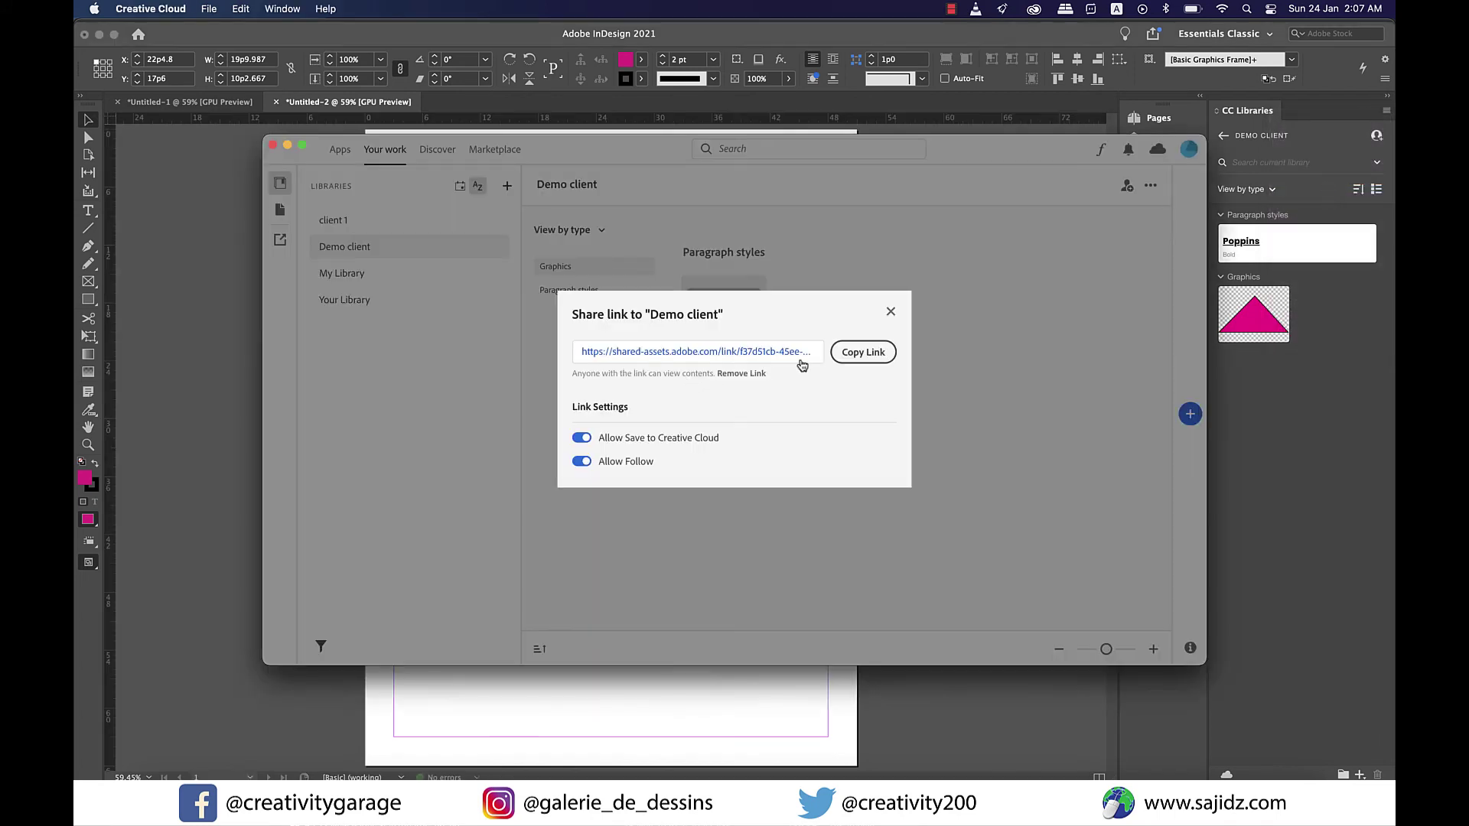
pyautogui.click(885, 352)
pyautogui.click(890, 312)
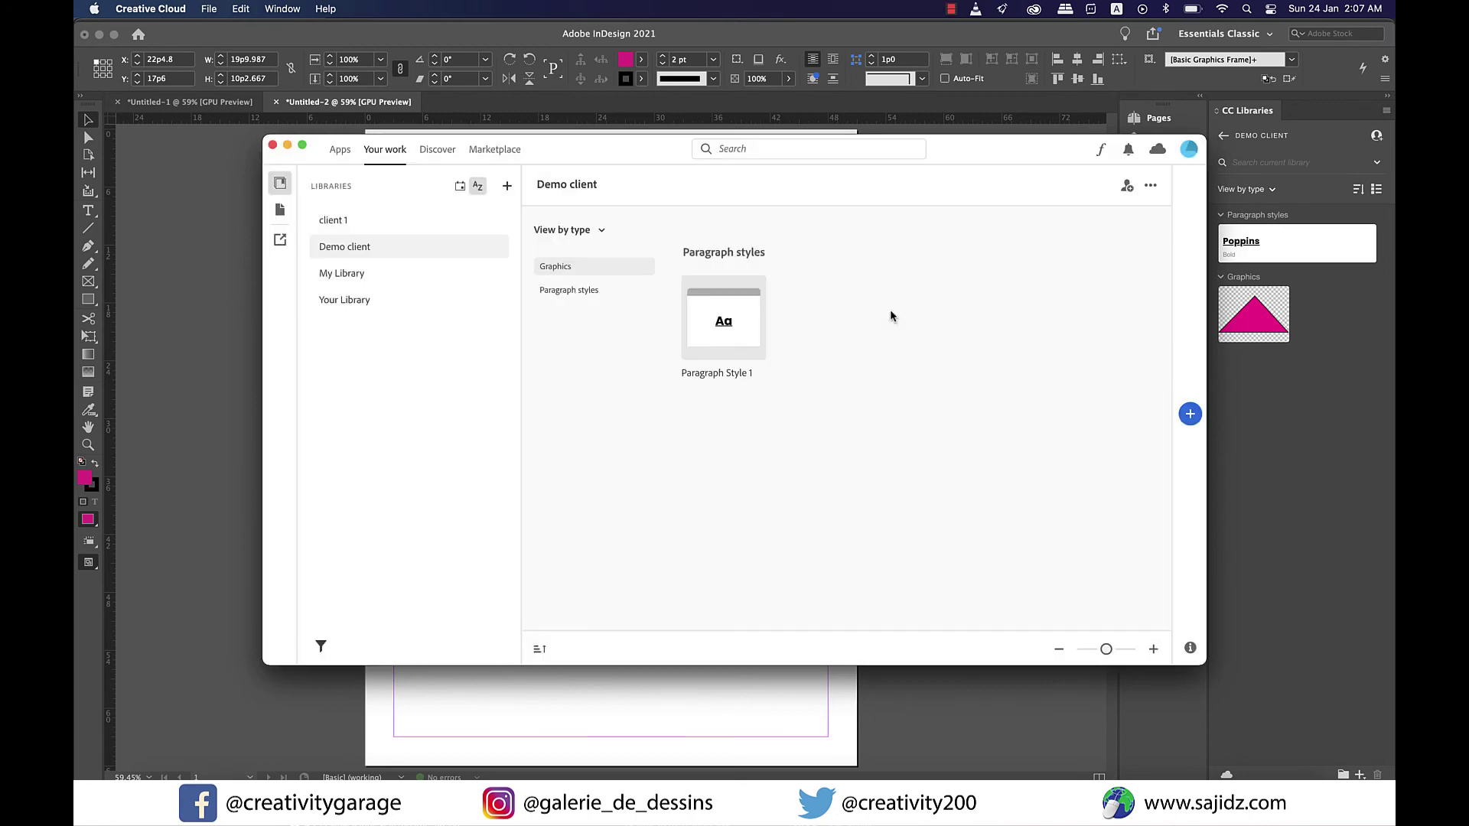
# Step: Delete the "client 1" library permanently, keeping My Library and Your Library
pyautogui.click(1387, 115)
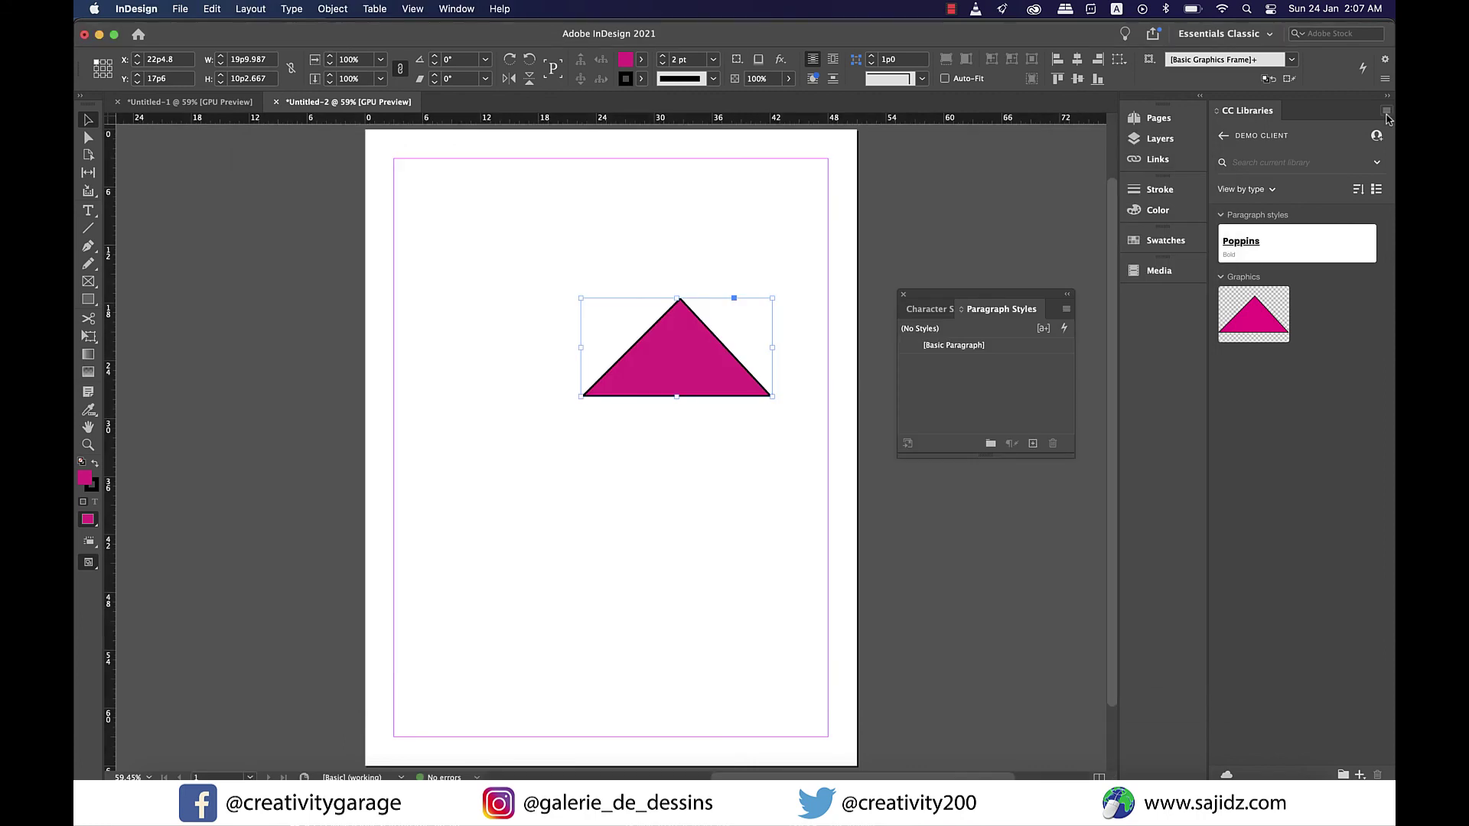
pyautogui.click(1386, 113)
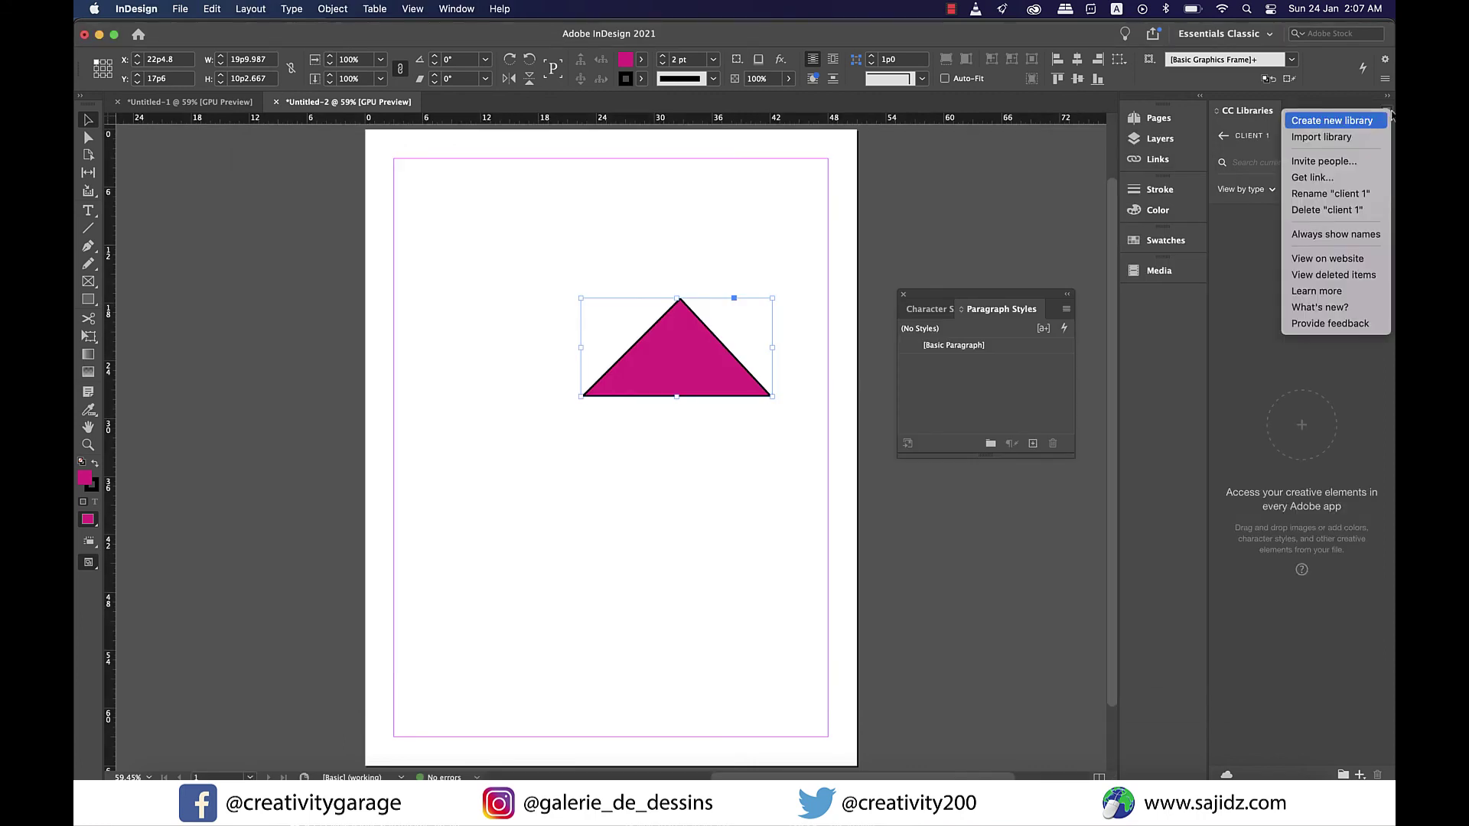
pyautogui.click(1342, 210)
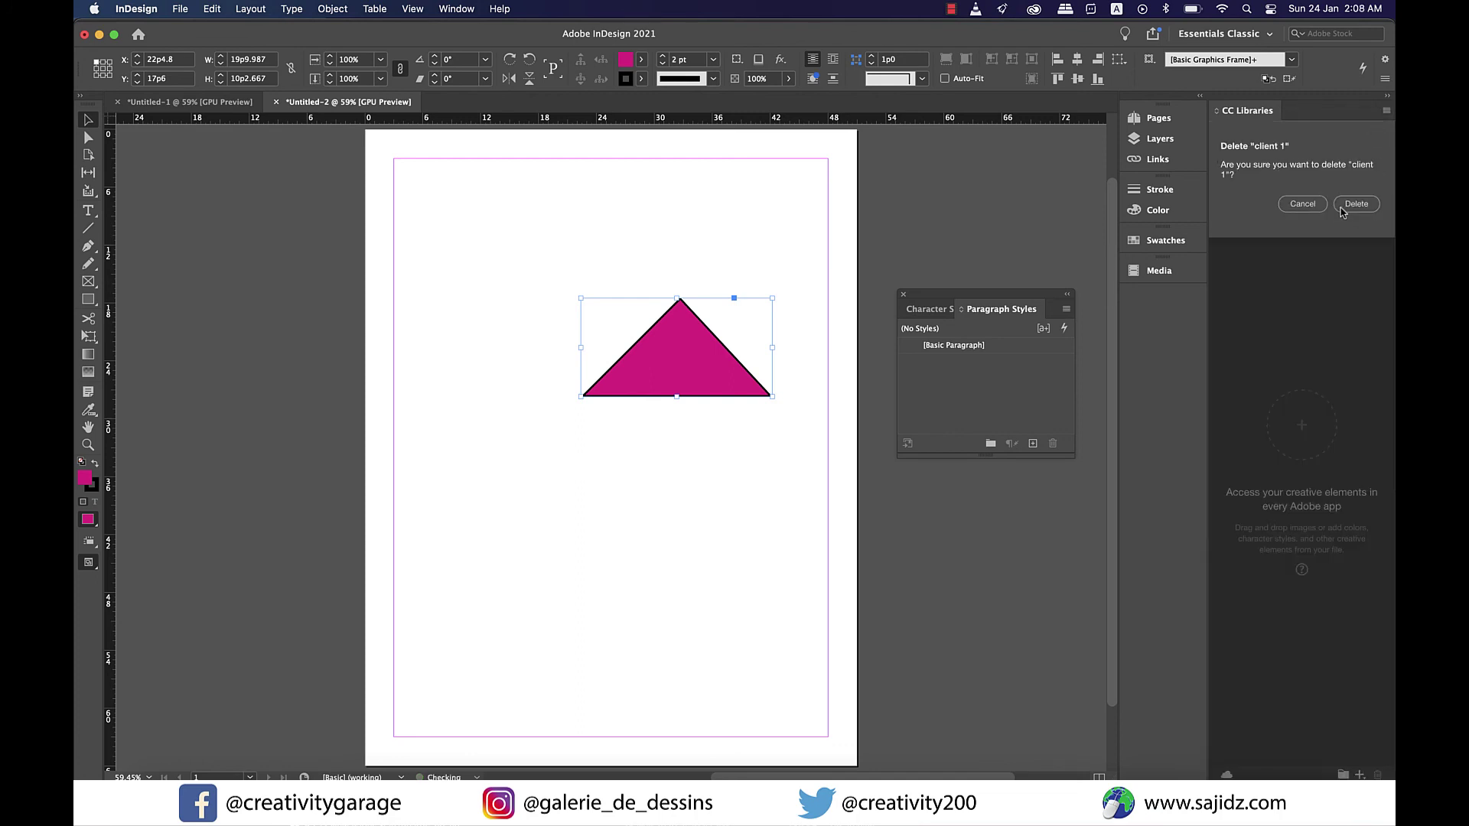
pyautogui.click(1356, 204)
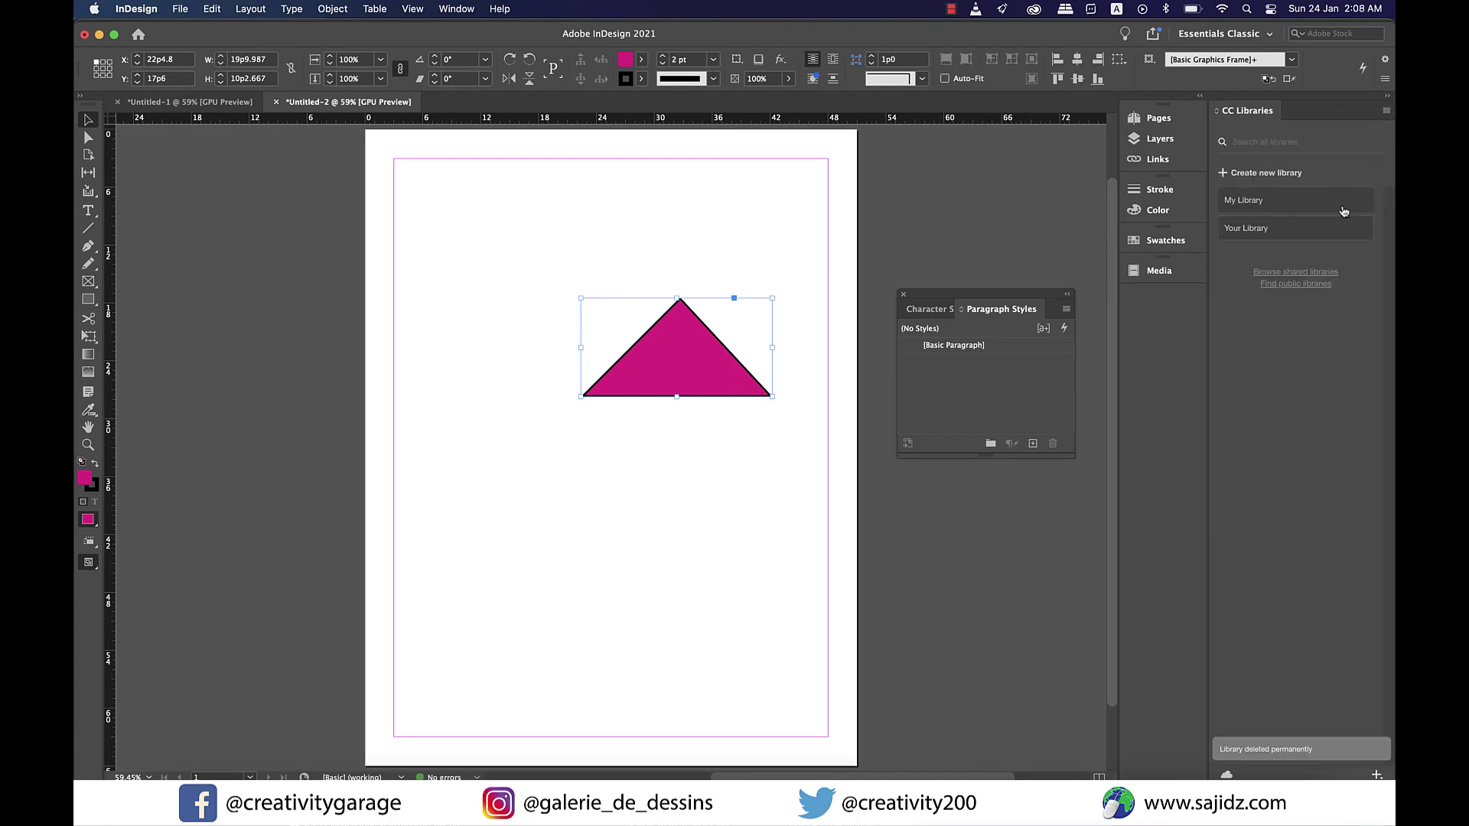
pyautogui.click(574, 425)
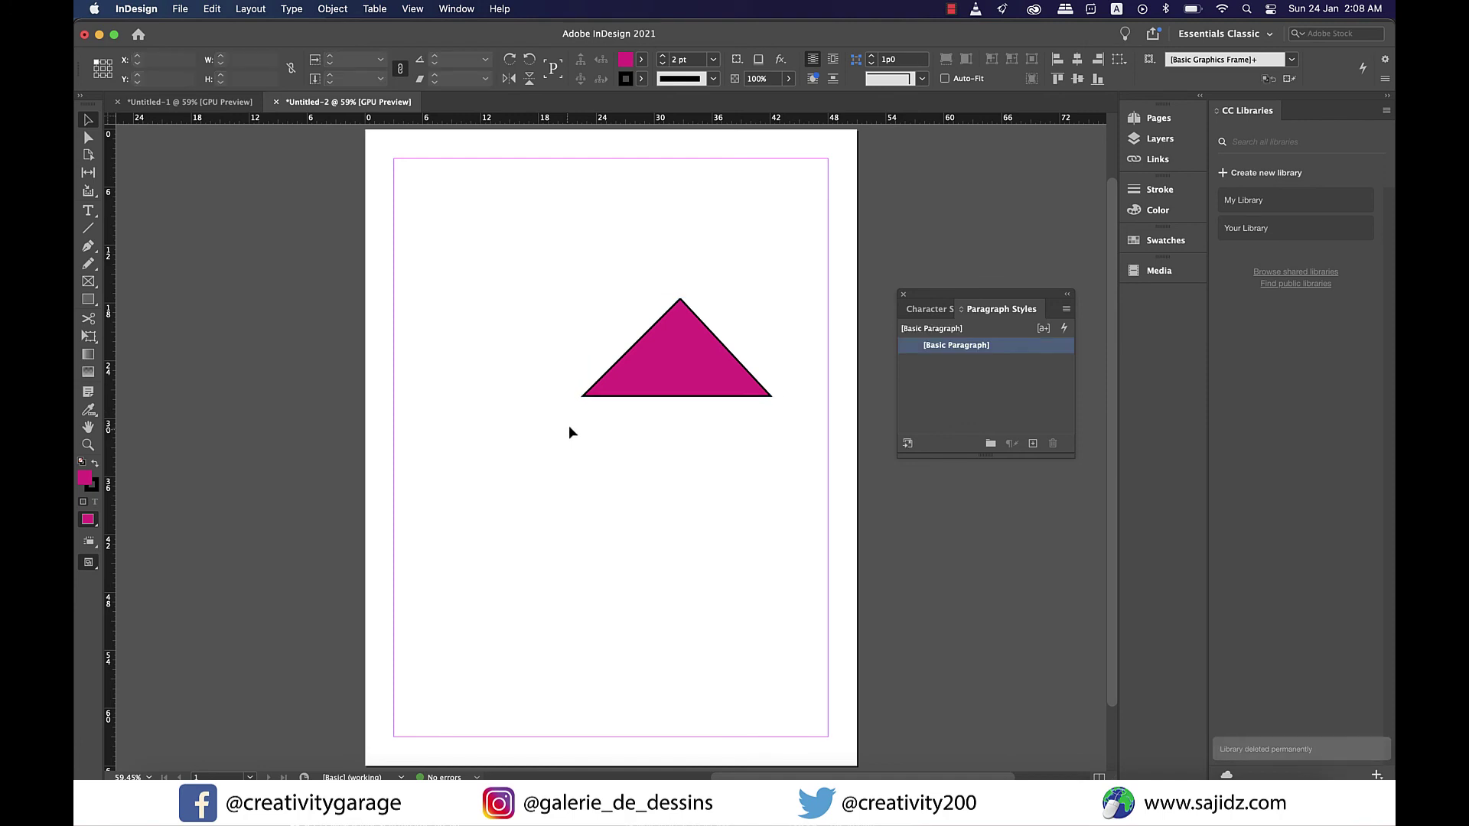